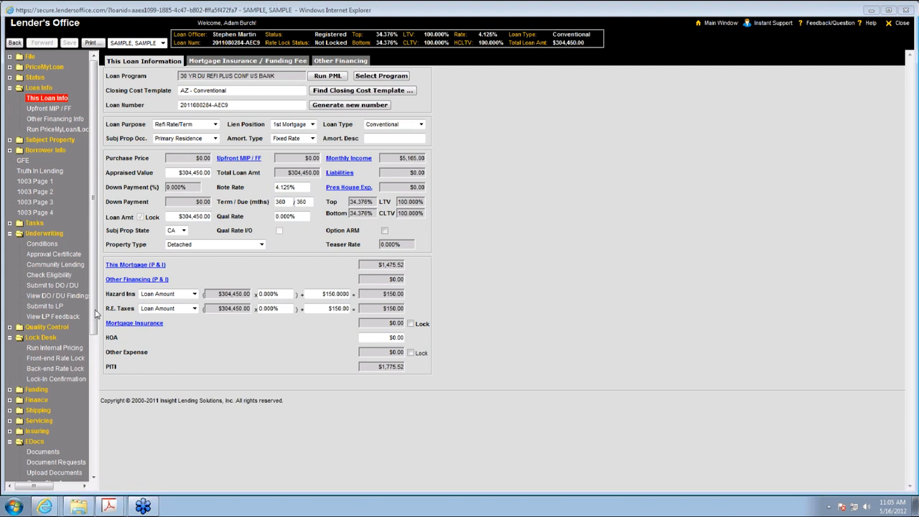
# Step: Open the EDocs document upload page for the loan and start selecting the doc type for the first upload row
pyautogui.moveTo(98, 315); pyautogui.dragTo(97, 387)
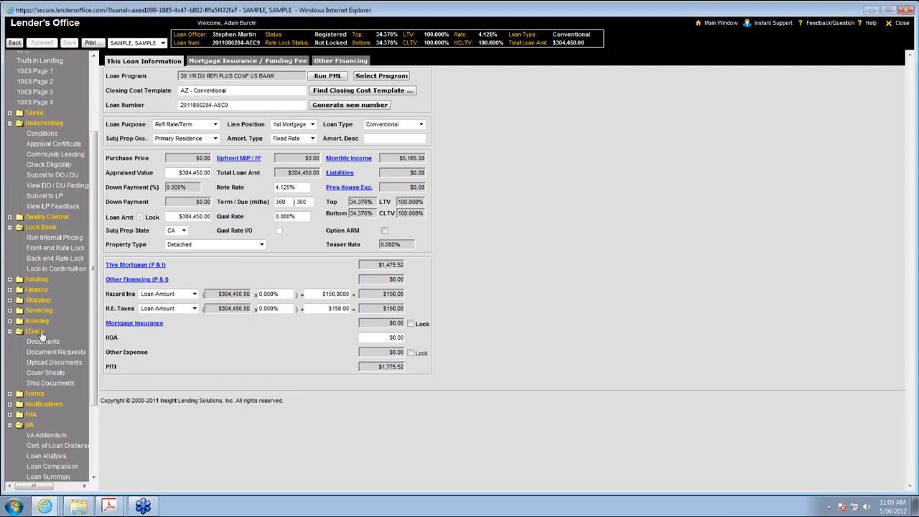
pyautogui.click(66, 364)
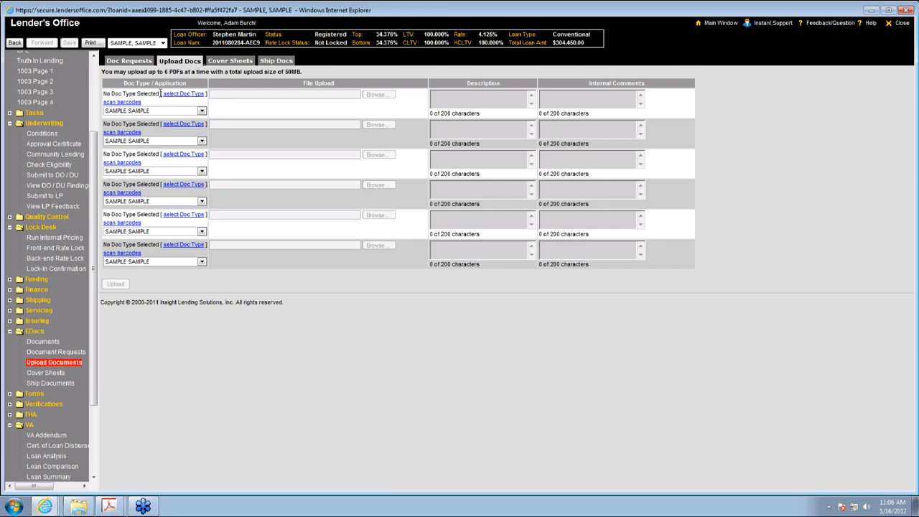
pyautogui.click(181, 94)
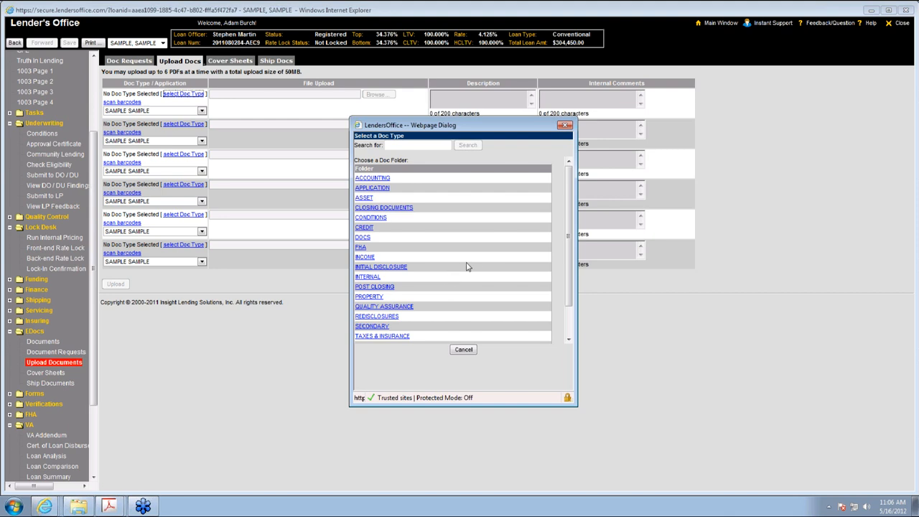
# Step: Switch to ISRL Document Map.pdf in Adobe Acrobat and examine which documents belong to each folder across its three pages
pyautogui.moveTo(109, 506)
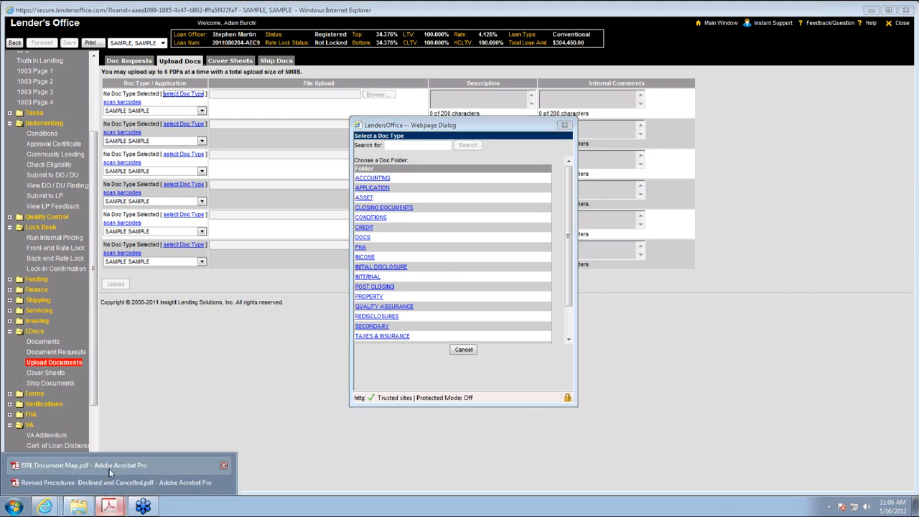
pyautogui.click(109, 471)
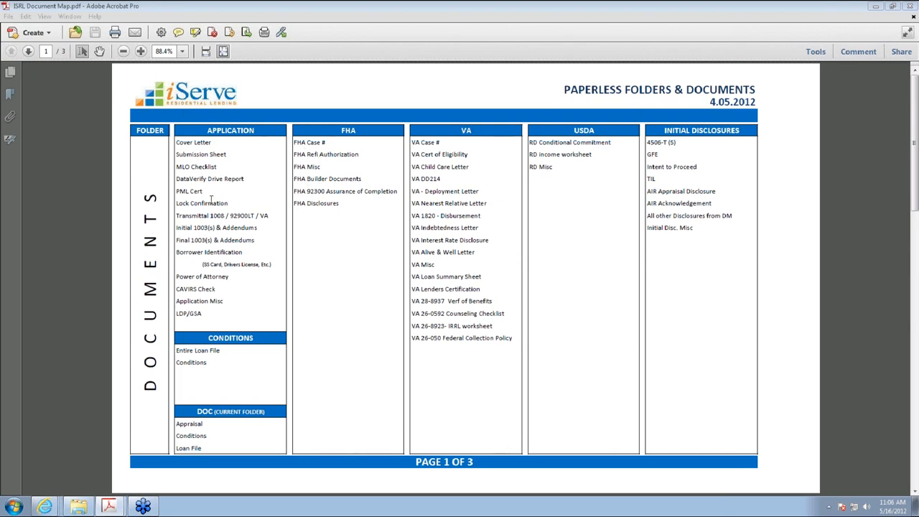
pyautogui.click(29, 54)
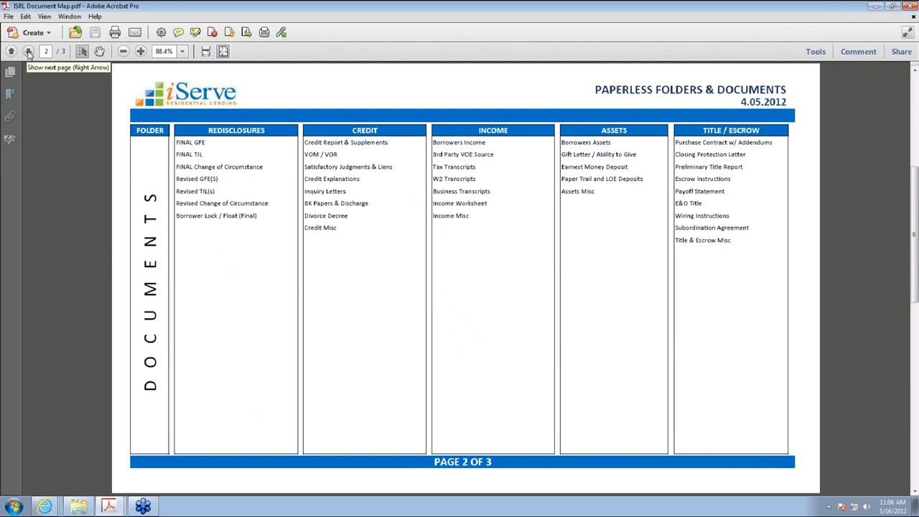
pyautogui.click(29, 53)
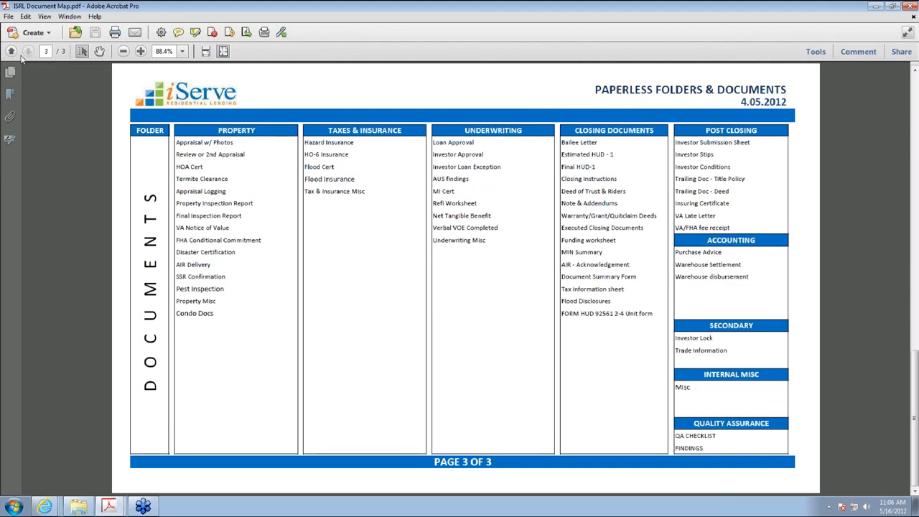
pyautogui.click(11, 52)
pyautogui.click(12, 52)
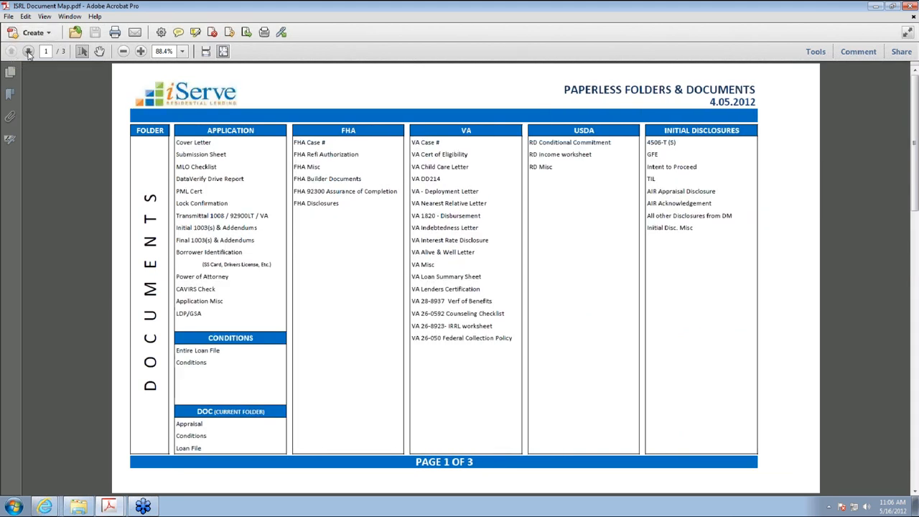
pyautogui.click(29, 53)
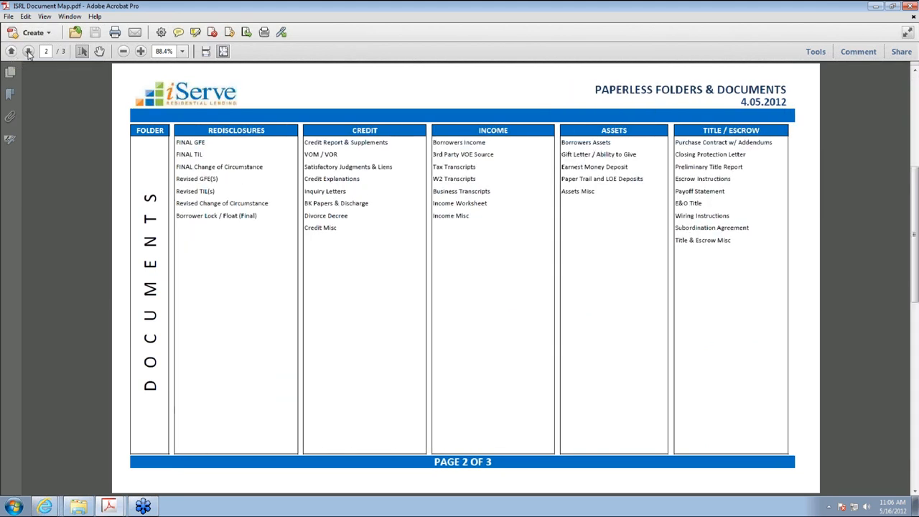
# Step: Compare the doc folder list in Lender's Office with the folders shown in the ISRL Document Map in Acrobat
pyautogui.click(44, 506)
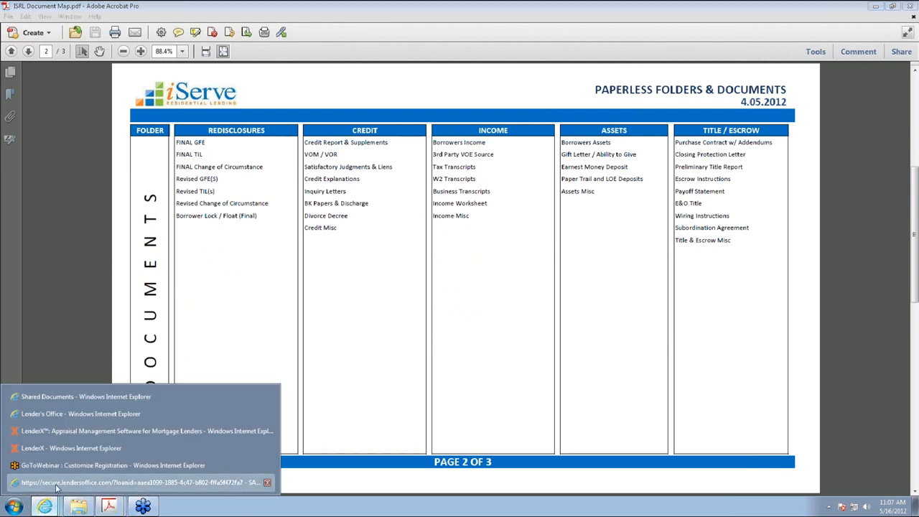
pyautogui.click(58, 483)
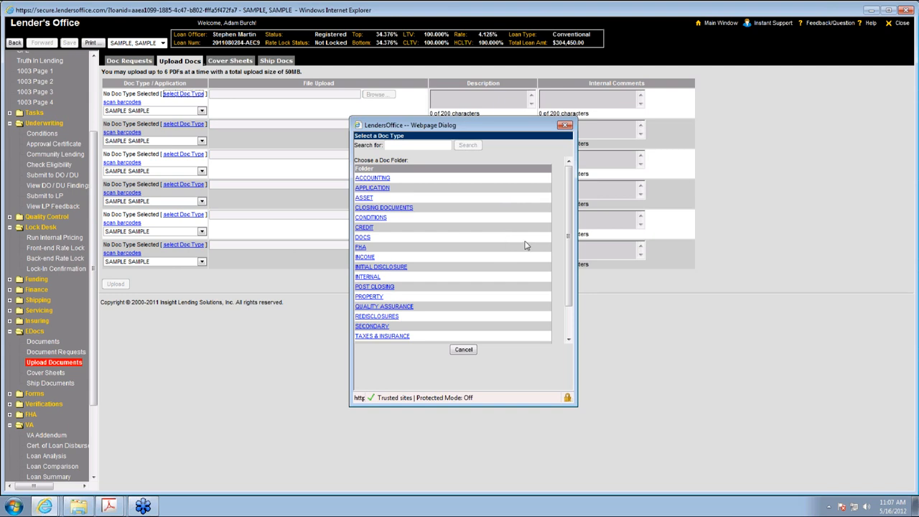
pyautogui.scroll(-3, 572, 215)
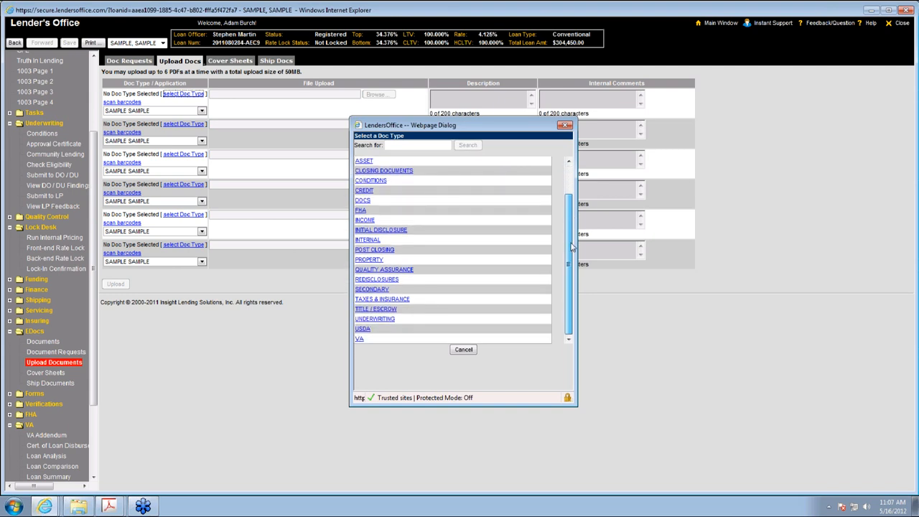
pyautogui.scroll(3, 575, 210)
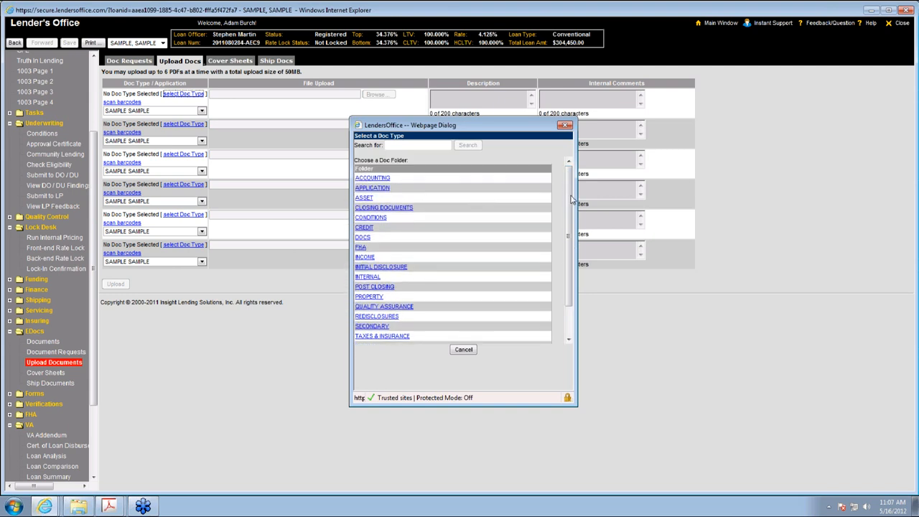
pyautogui.click(111, 507)
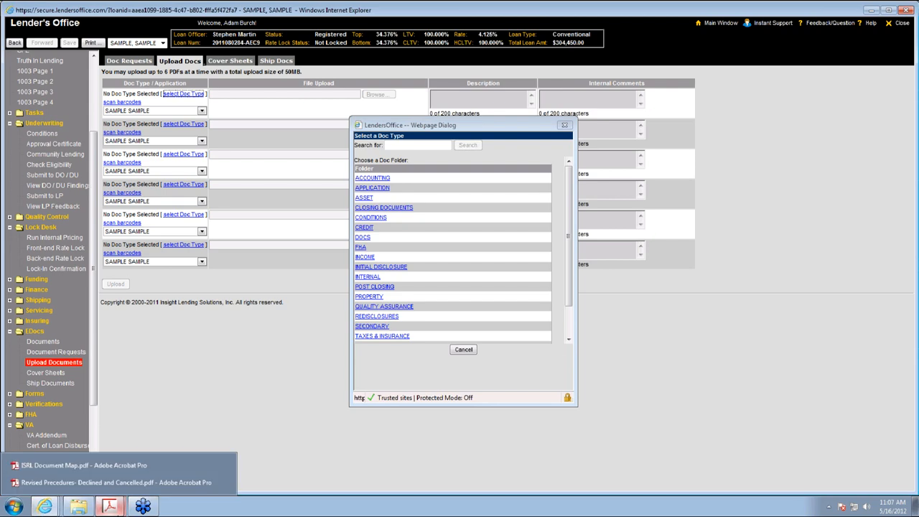
pyautogui.click(106, 466)
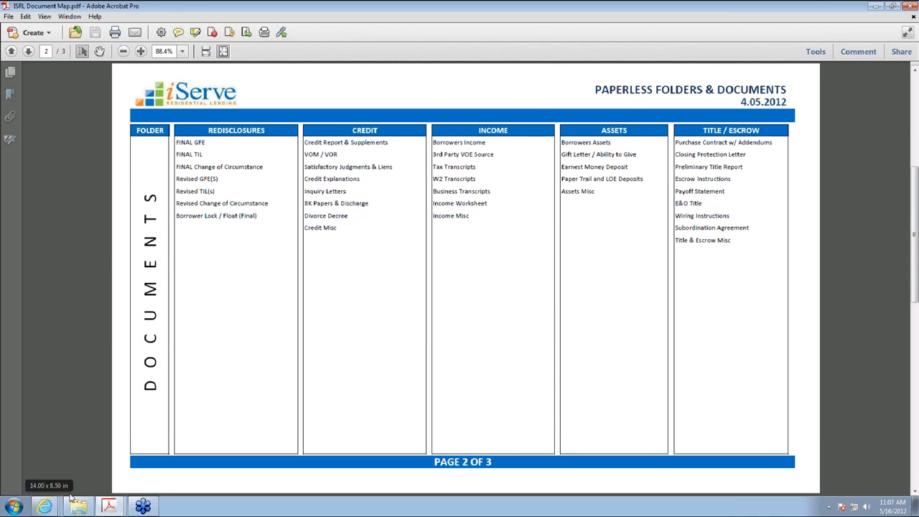
# Step: Switch back to Lender's Office and set the first upload row's doc type to Divorce Decree from the Credit folder
pyautogui.click(46, 506)
pyautogui.click(50, 482)
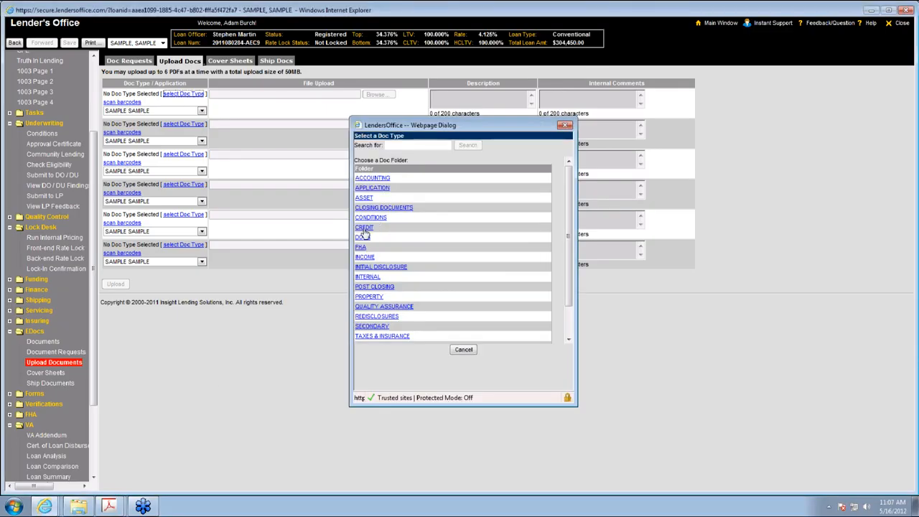
pyautogui.click(364, 227)
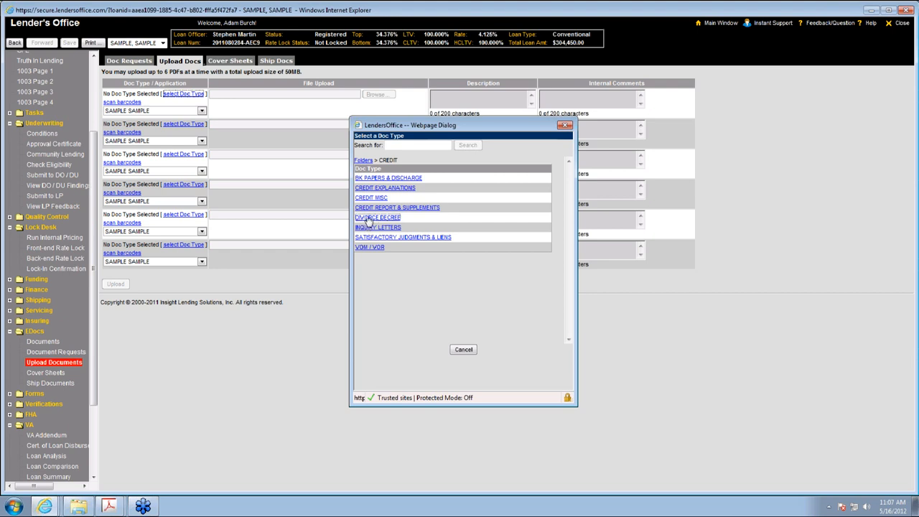
pyautogui.click(368, 218)
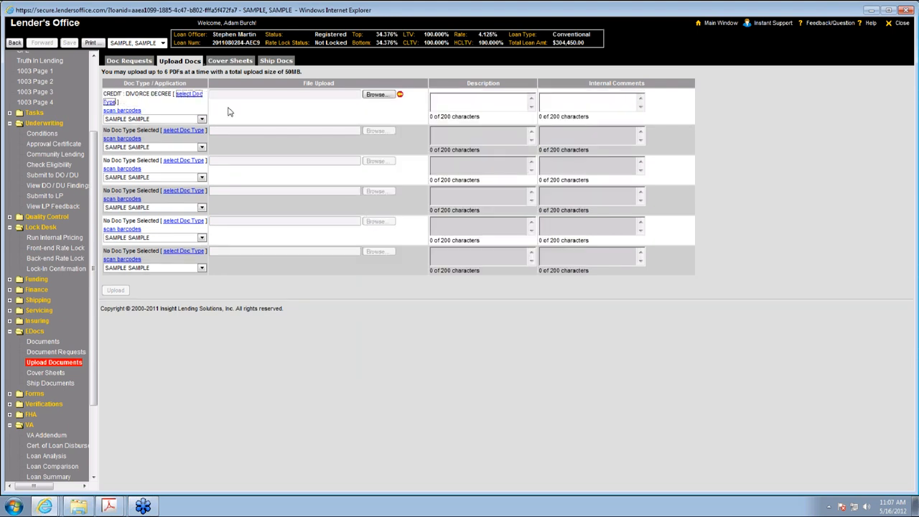
# Step: Attach the Divorce Decree file from the Paperless training folder to the first row and upload it
pyautogui.click(379, 96)
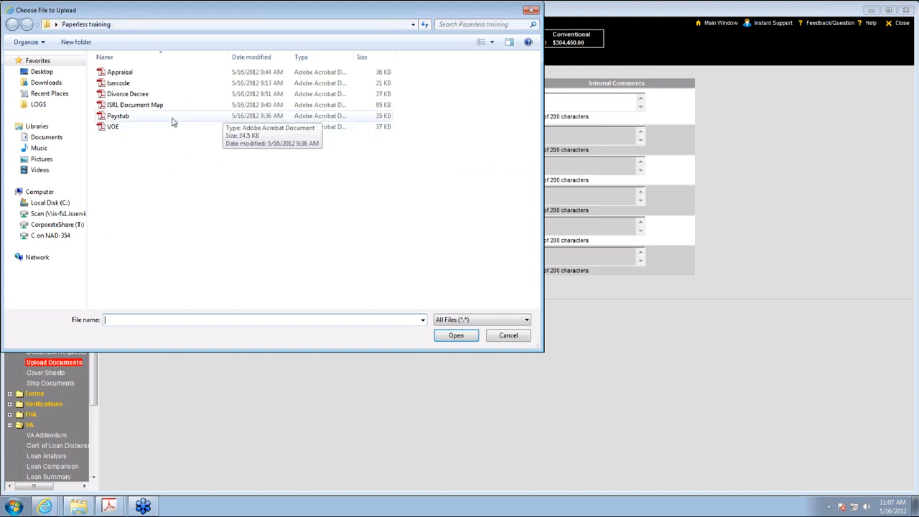
pyautogui.click(127, 95)
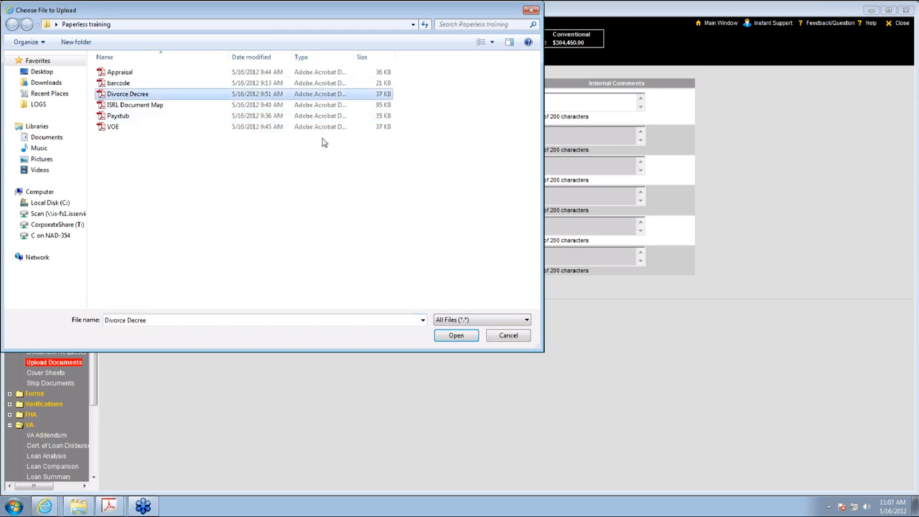
pyautogui.click(453, 335)
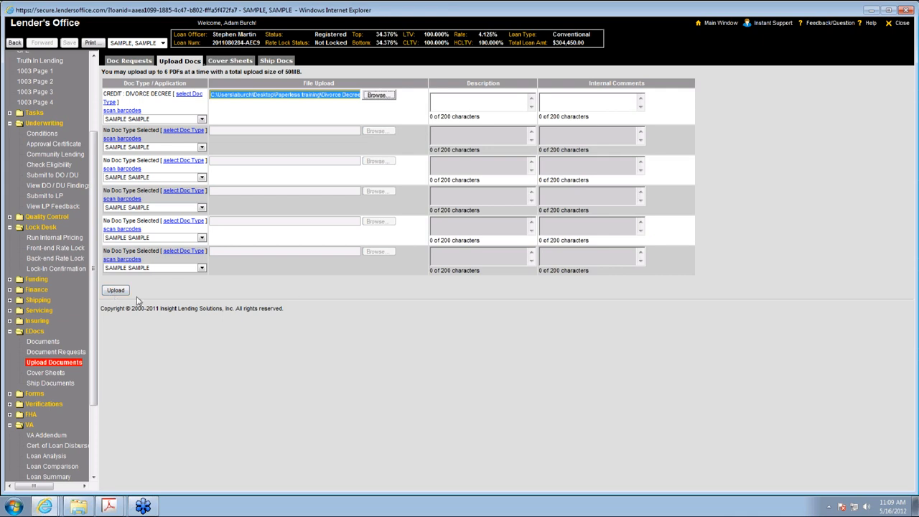
pyautogui.click(116, 292)
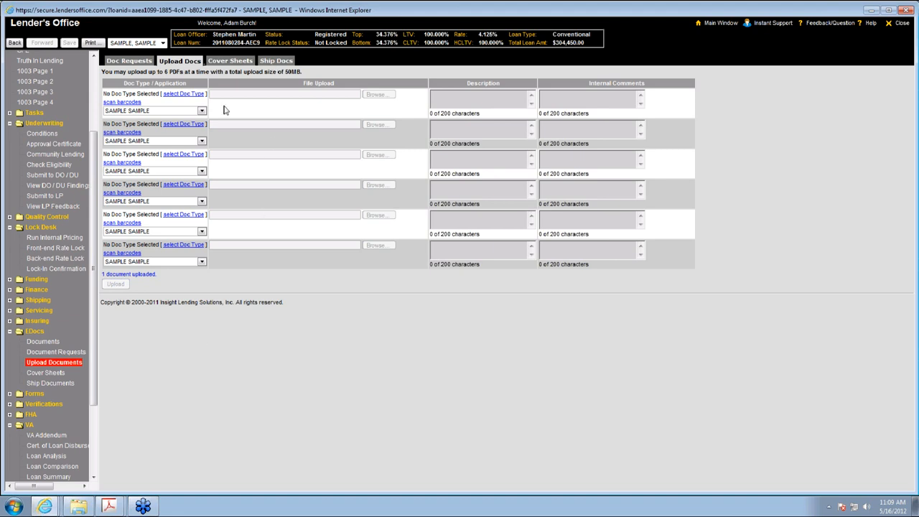
# Step: Display the loan's active EDocs list and open the uploaded Divorce Decree as a PDF
pyautogui.click(52, 342)
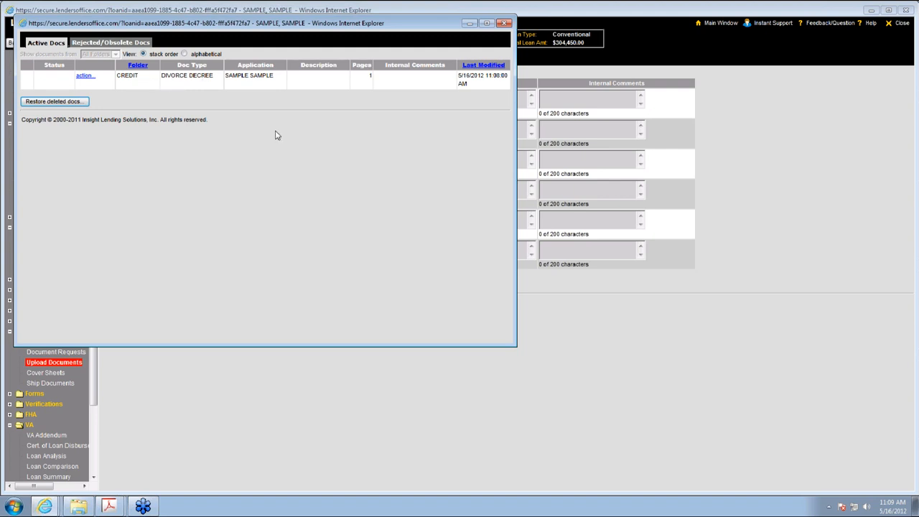
pyautogui.click(85, 76)
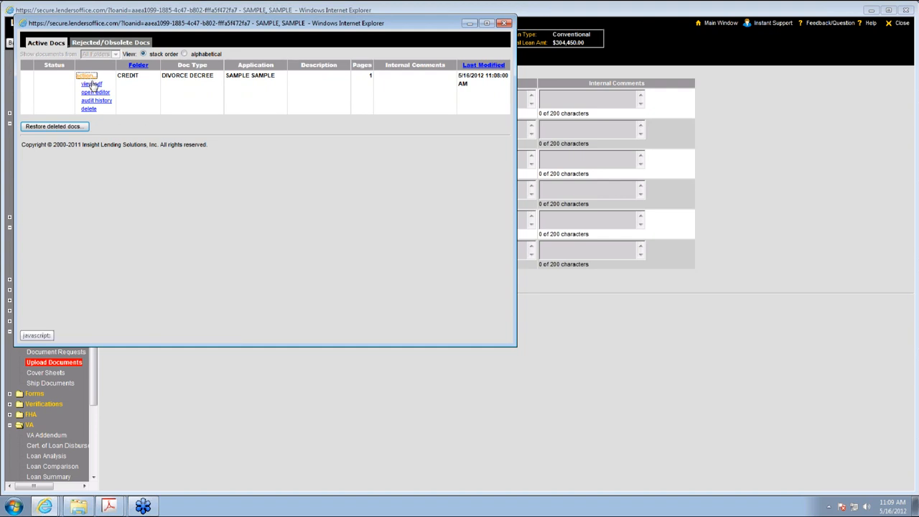
pyautogui.click(91, 84)
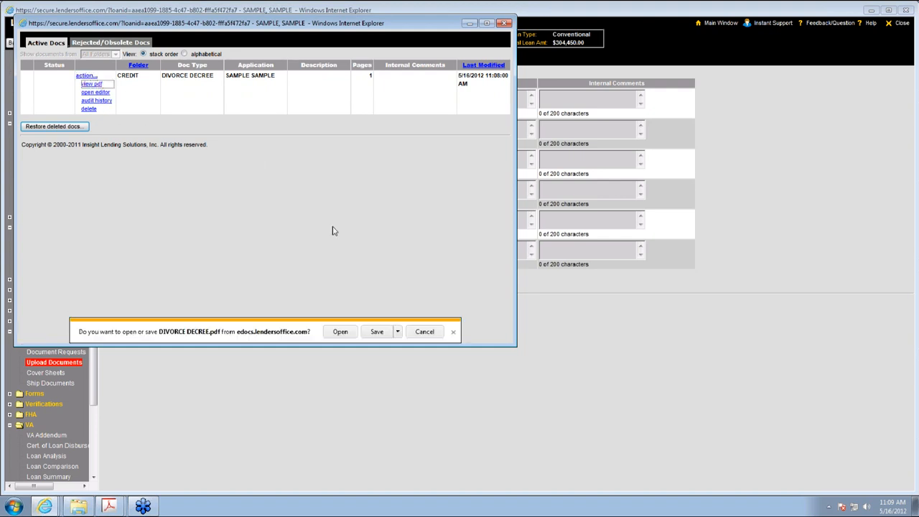
pyautogui.click(340, 332)
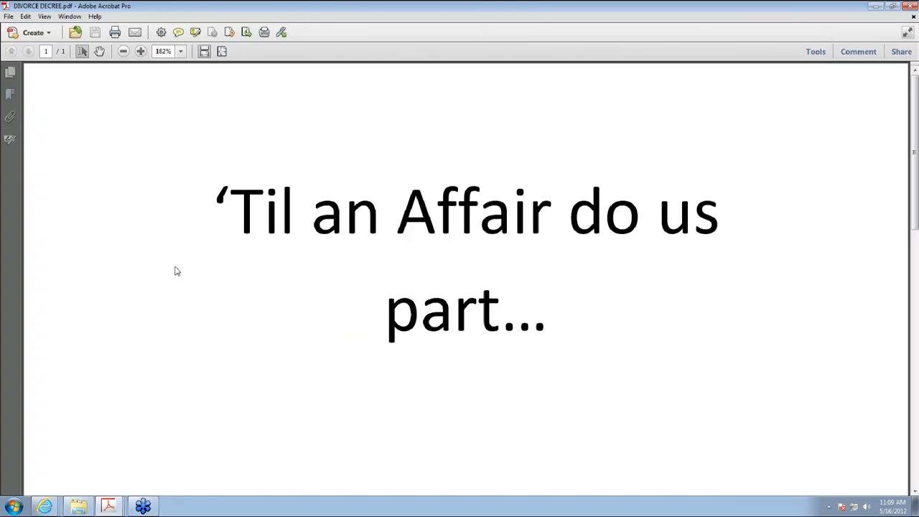
# Step: Examine the full page of the opened divorce decree PDF, reducing the zoom to 125%
pyautogui.scroll(-5, 114, 245)
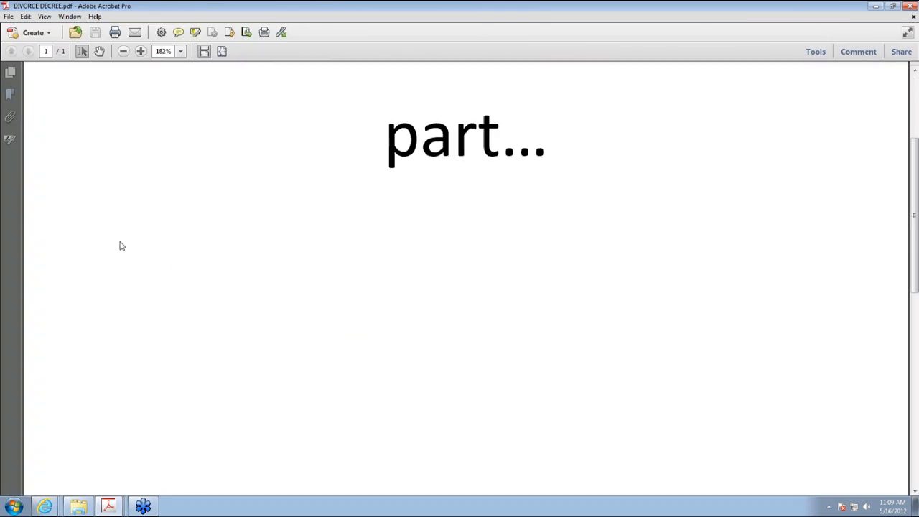
pyautogui.scroll(-3, 127, 240)
pyautogui.scroll(1, 127, 240)
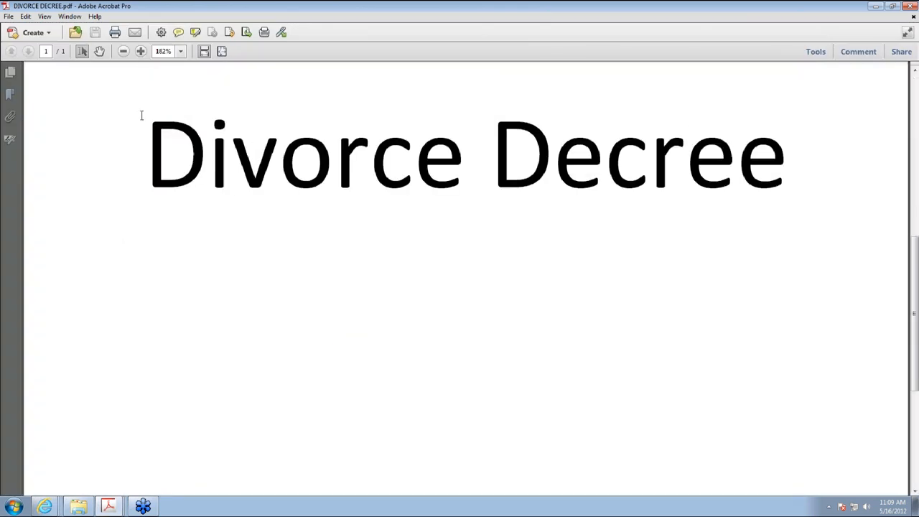
pyautogui.click(123, 52)
pyautogui.click(123, 51)
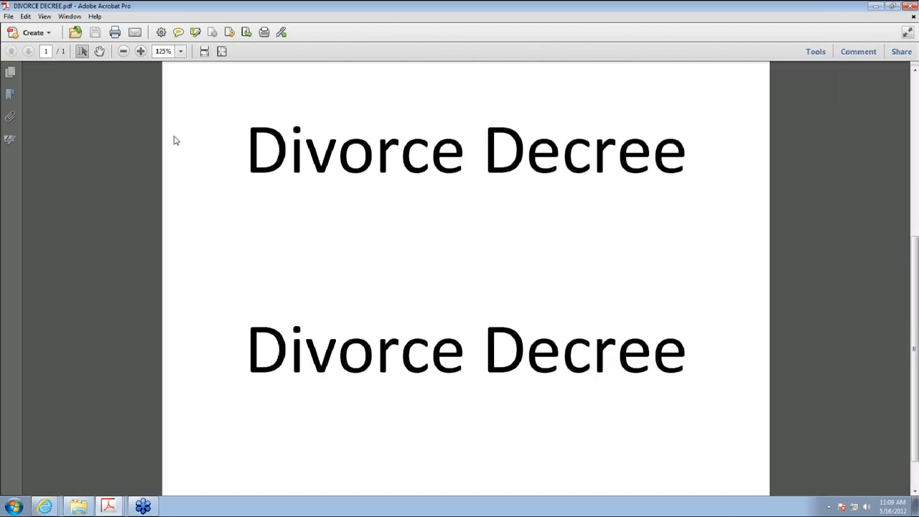
pyautogui.scroll(2, 199, 138)
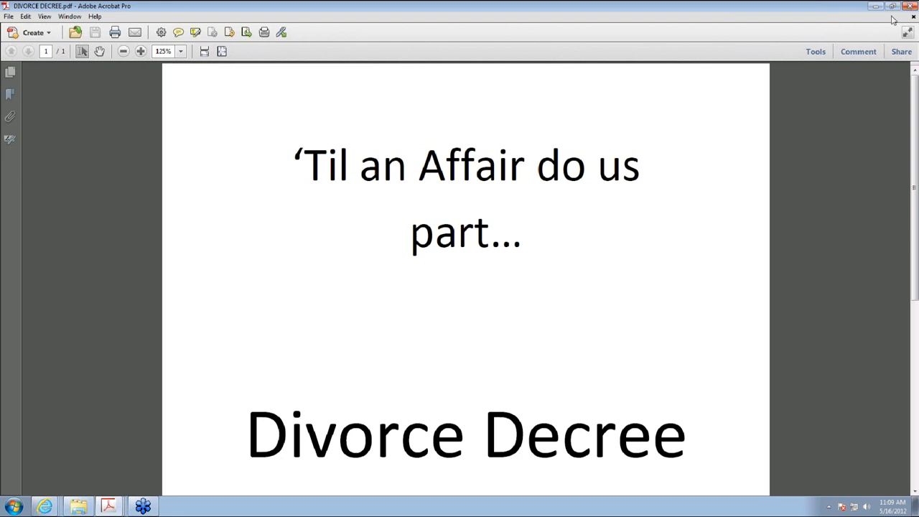
# Step: Switch back to Lender's Office, close the active documents list window and return to the document upload page
pyautogui.click(45, 506)
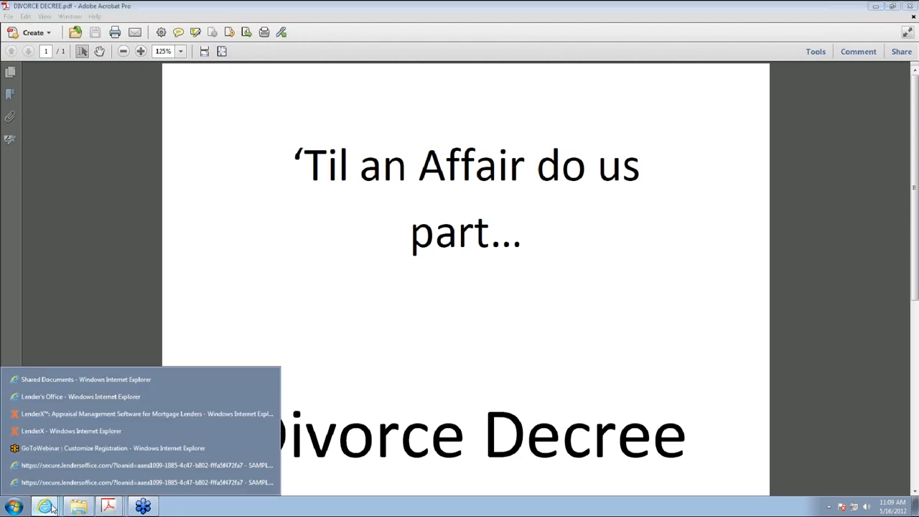
pyautogui.click(64, 484)
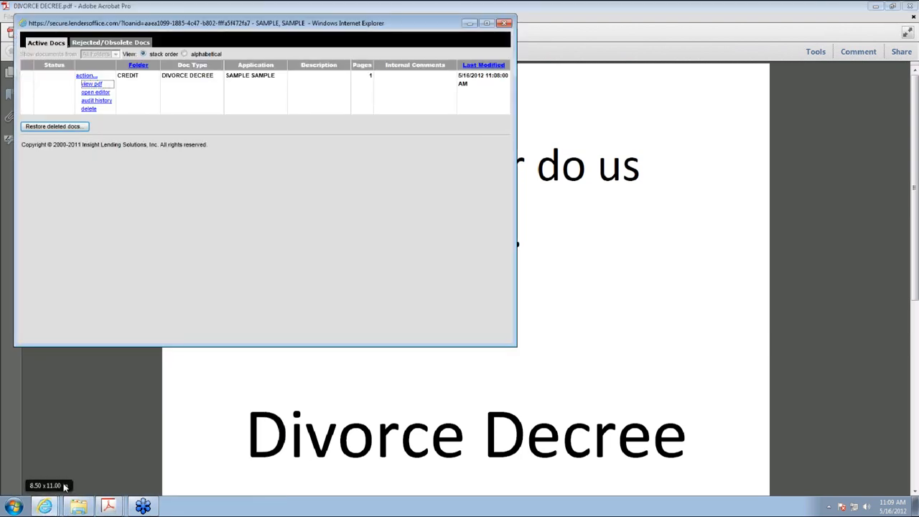
pyautogui.click(505, 23)
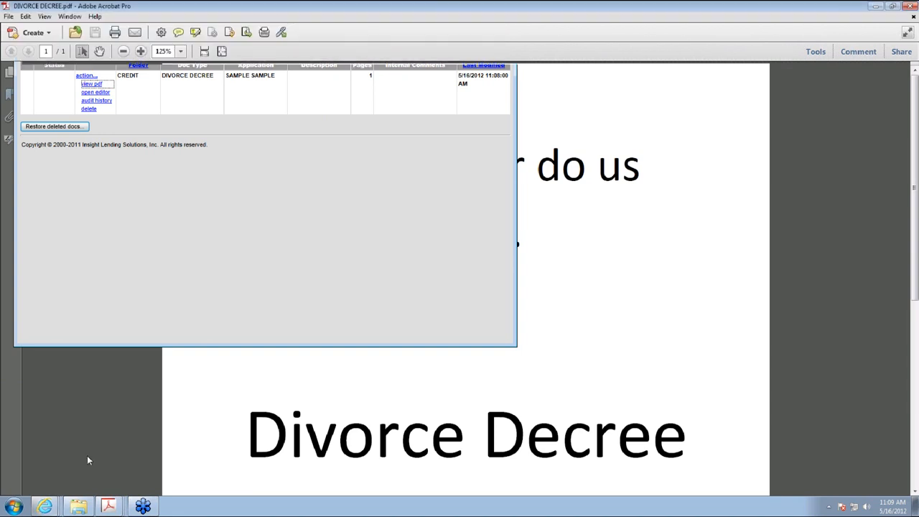
pyautogui.click(43, 506)
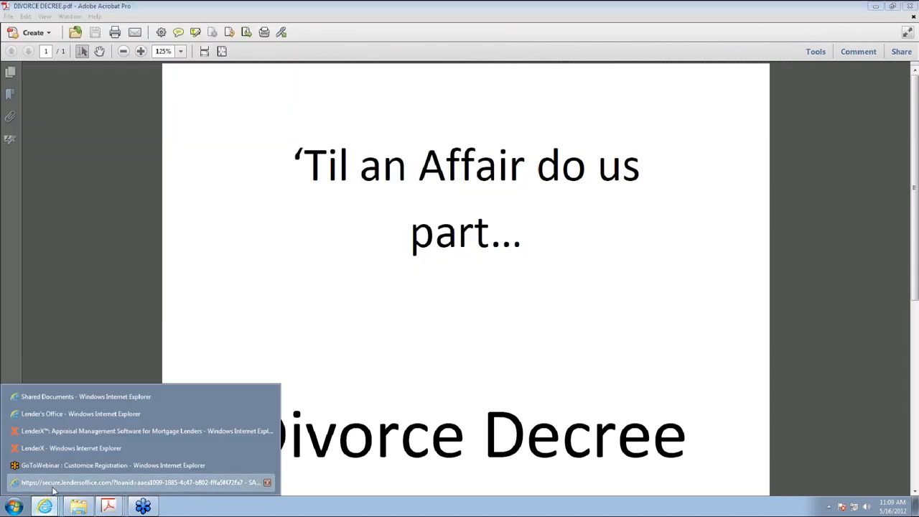
pyautogui.click(55, 484)
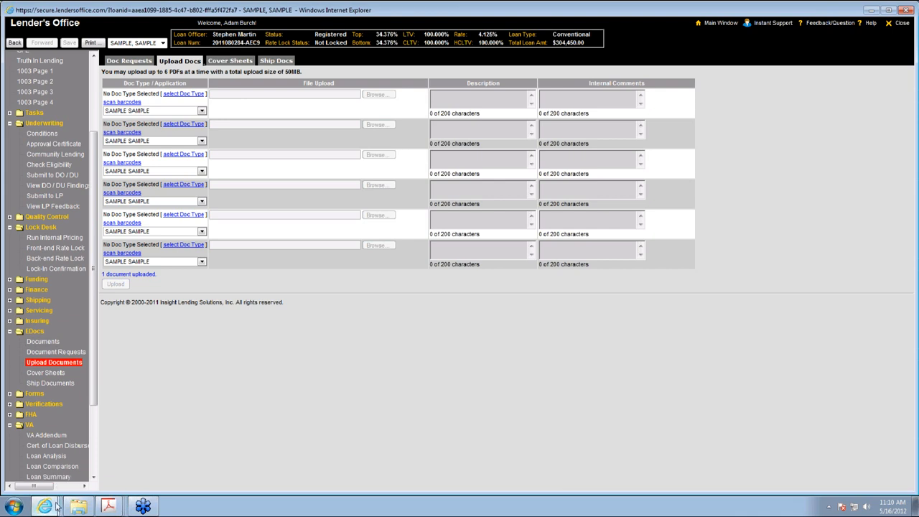
# Step: Open the EDocs cover sheets page and look through the first row's doc type folders, closing the list without a selection
pyautogui.click(47, 506)
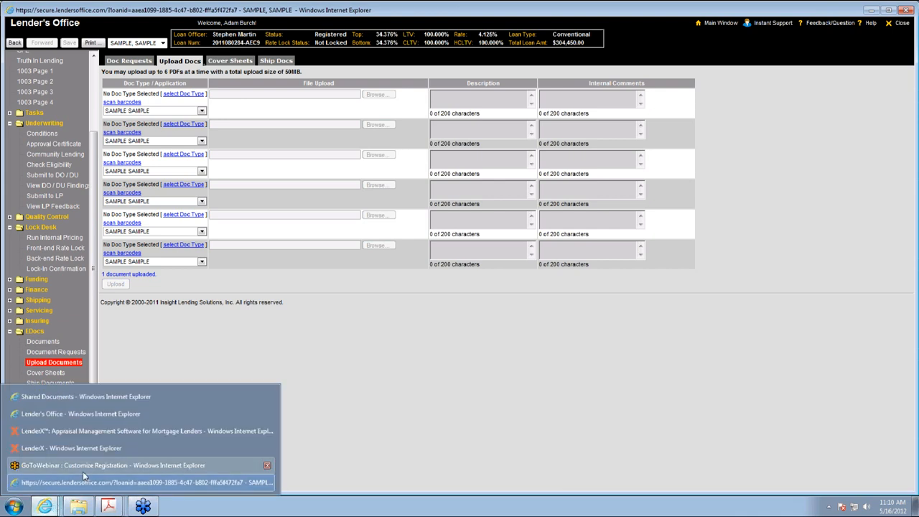
pyautogui.click(63, 375)
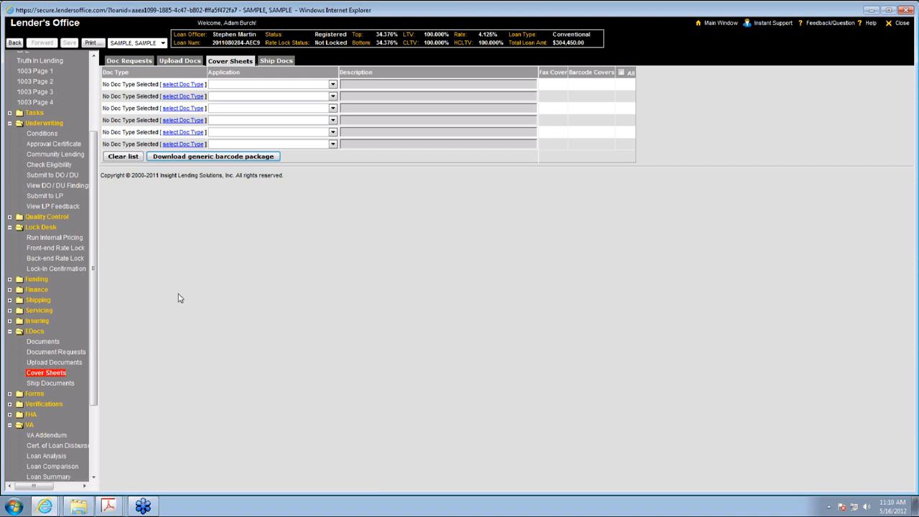
pyautogui.click(193, 85)
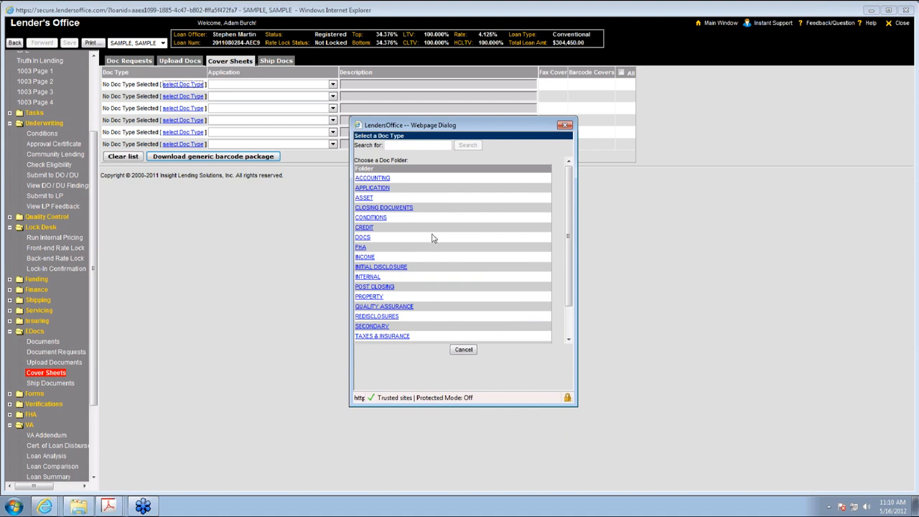
pyautogui.scroll(-2, 434, 237)
pyautogui.scroll(1, 435, 234)
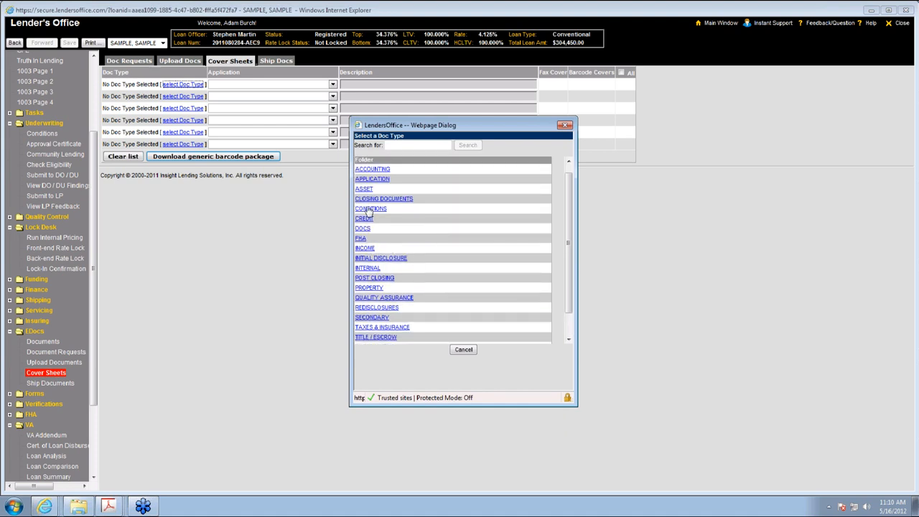
pyautogui.click(565, 126)
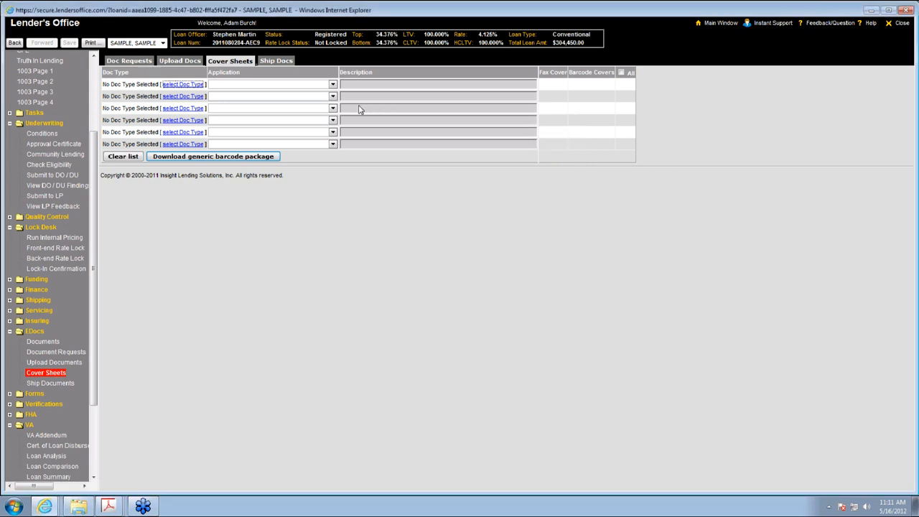
# Step: Download the generic barcode package, open BarcodeCover.pdf and reduce the zoom until a full cover sheet is visible
pyautogui.click(230, 158)
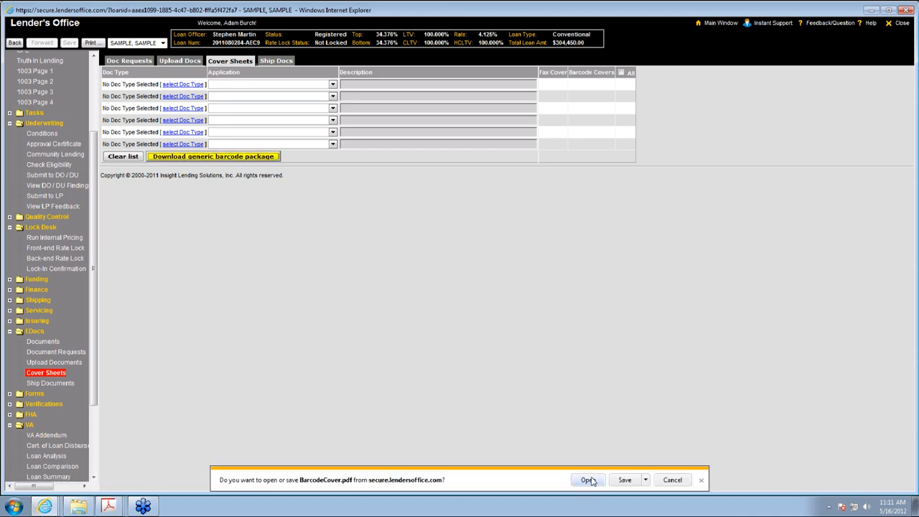
pyautogui.click(588, 480)
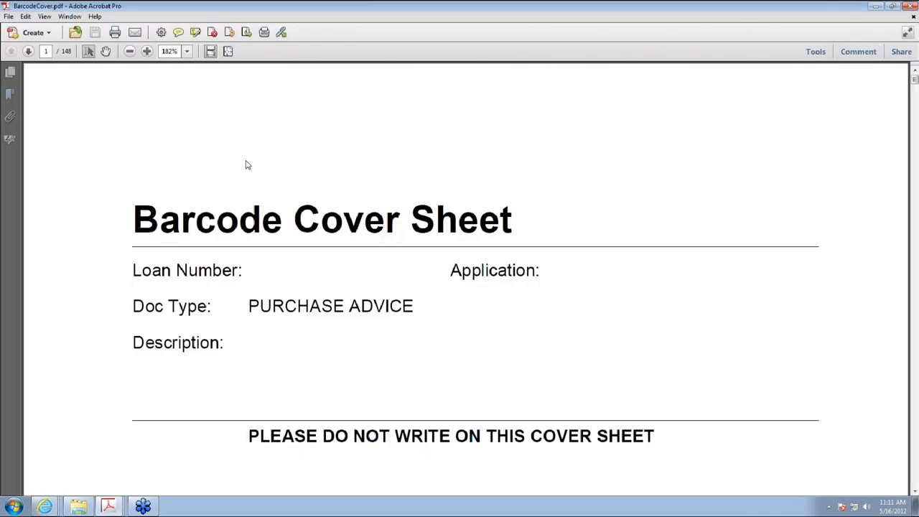
pyautogui.click(130, 51)
pyautogui.click(130, 51)
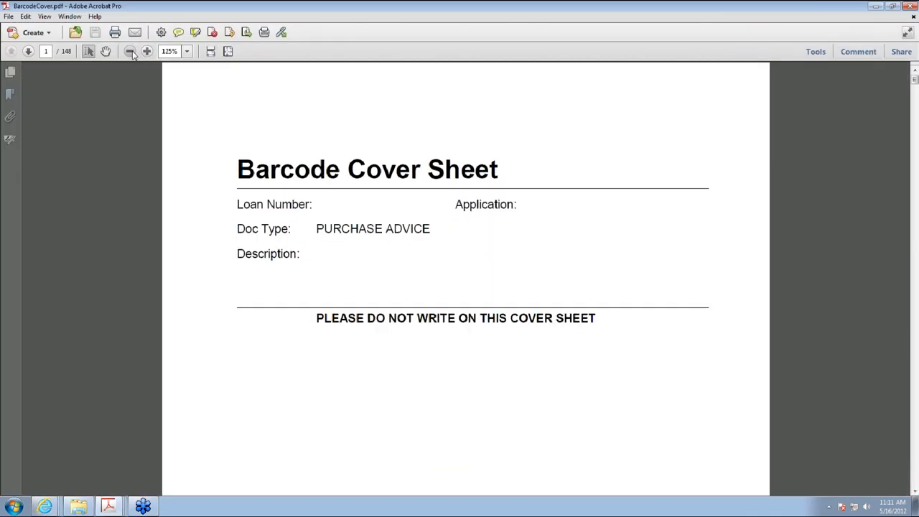
pyautogui.click(130, 51)
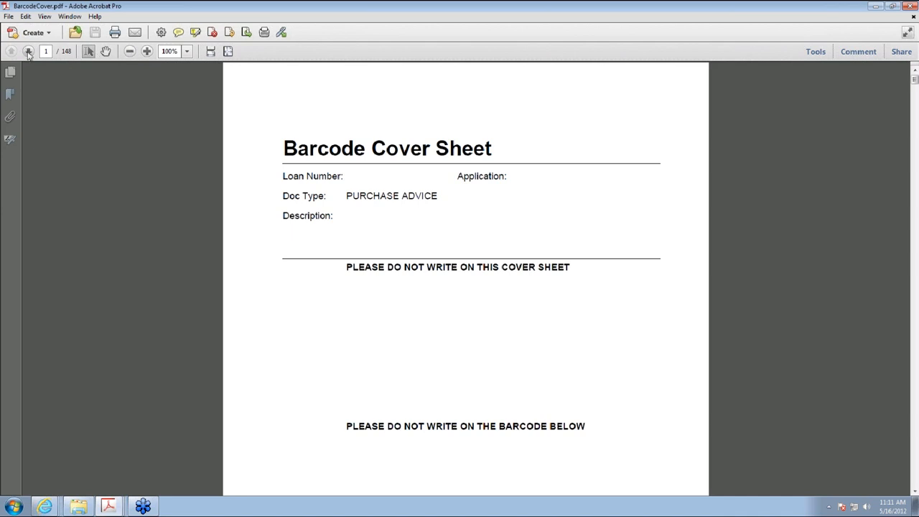
pyautogui.click(130, 55)
pyautogui.click(130, 52)
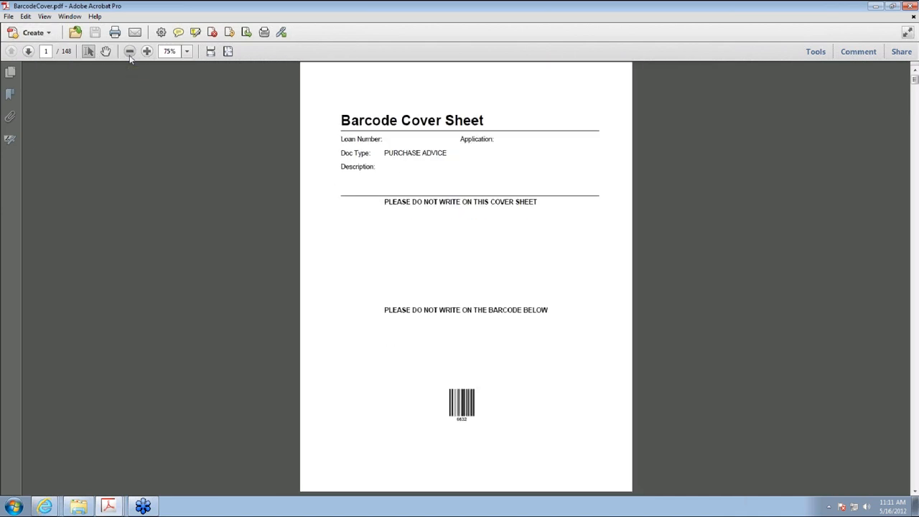
# Step: Page through the generic barcode cover sheets up to page 14, examining each sheet's doc type and barcode
pyautogui.click(29, 52)
pyautogui.click(29, 52)
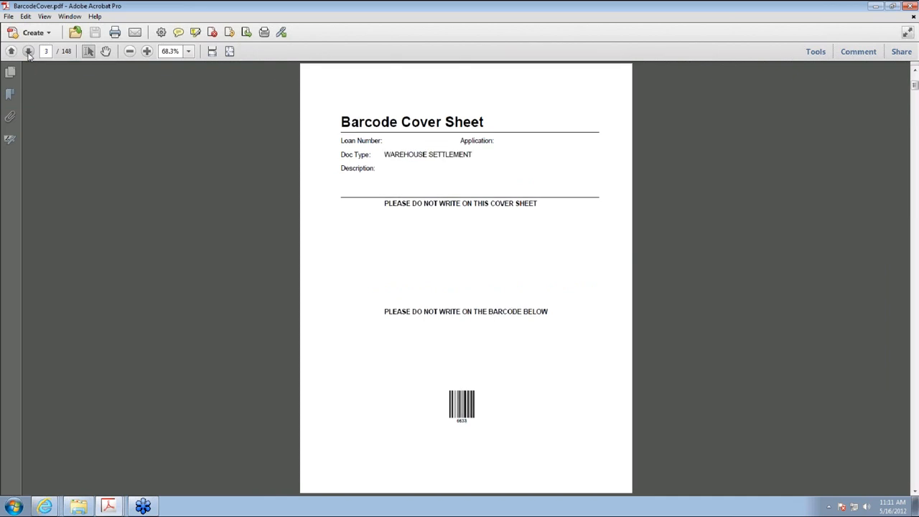
pyautogui.click(29, 52)
pyautogui.click(29, 52)
pyautogui.click(29, 52)
pyautogui.click(29, 52)
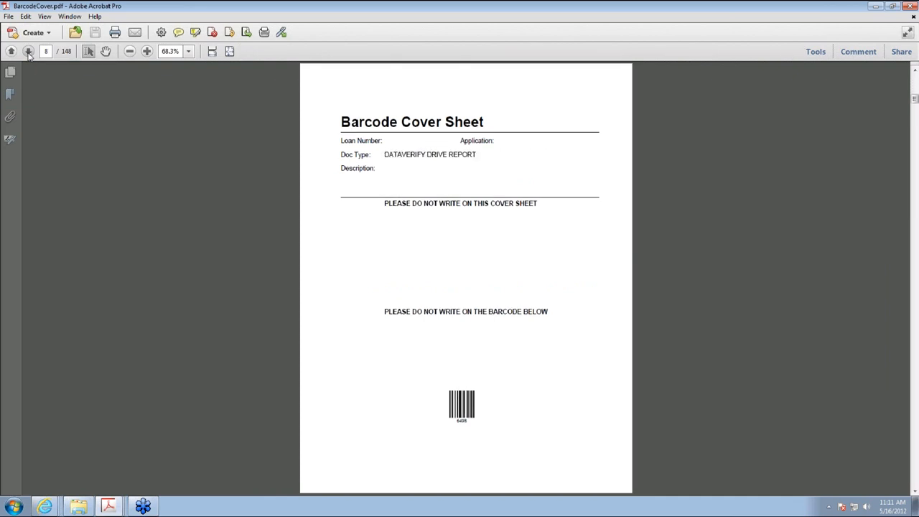
pyautogui.click(28, 51)
pyautogui.click(28, 52)
pyautogui.click(29, 52)
pyautogui.click(28, 52)
pyautogui.click(28, 52)
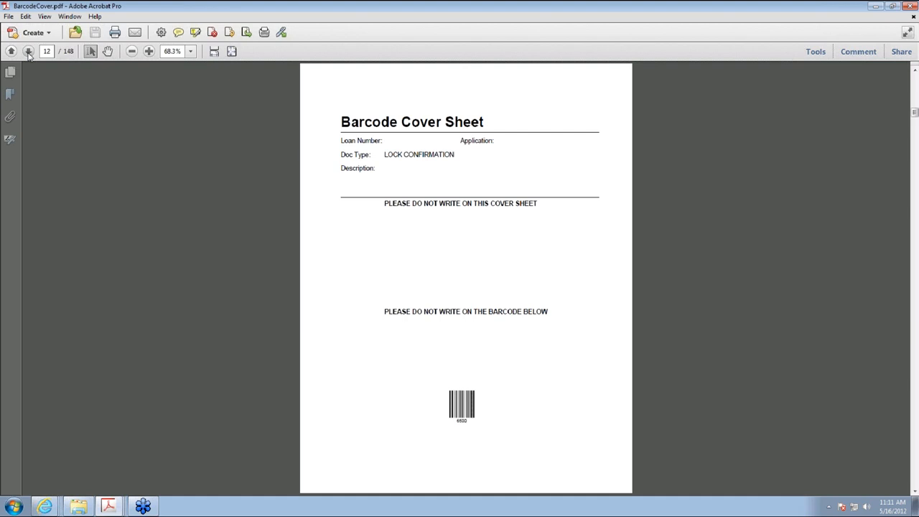
pyautogui.click(28, 52)
pyautogui.click(28, 52)
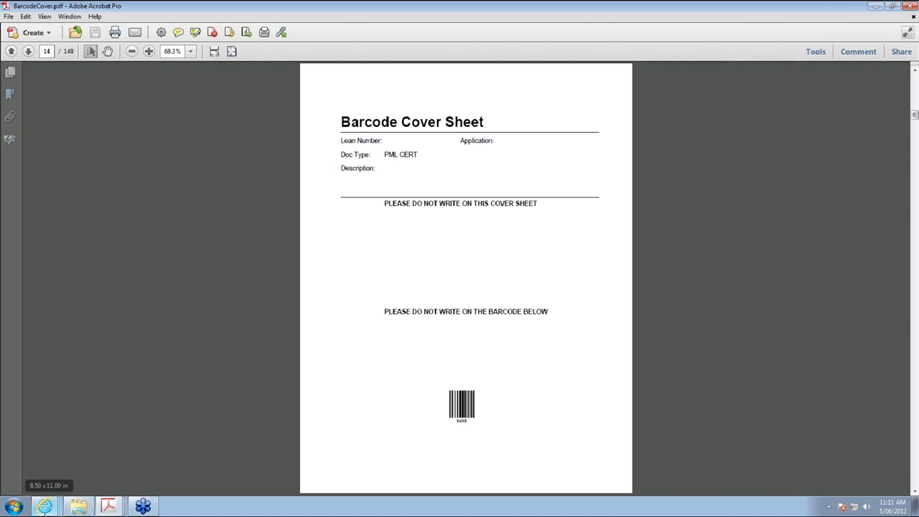
# Step: Switch back to Lender's Office and assign the BORROWERS INCOME doc type from the INCOME folder to the first cover sheet row
pyautogui.click(45, 506)
pyautogui.click(50, 483)
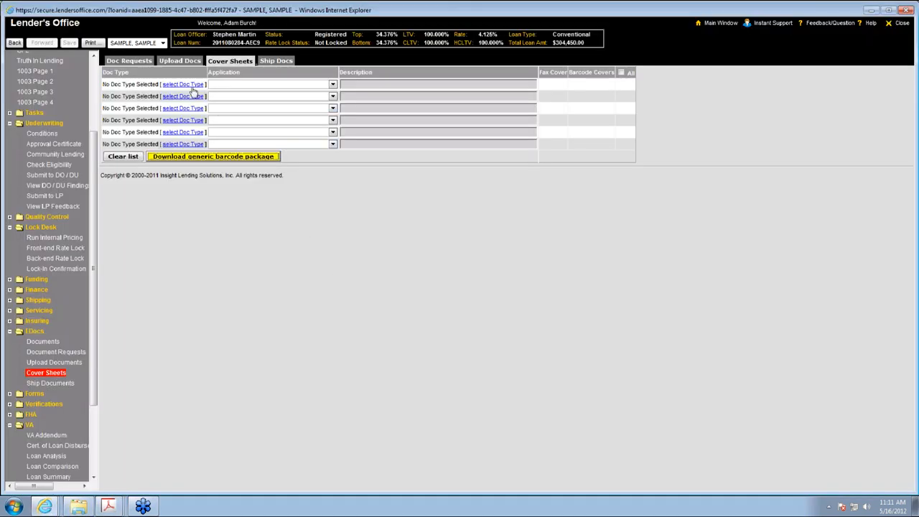
pyautogui.click(192, 87)
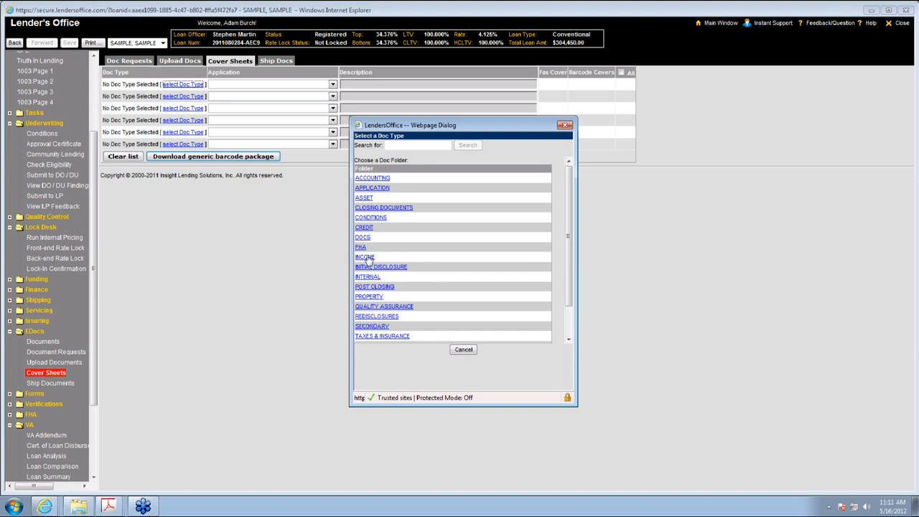
pyautogui.click(366, 257)
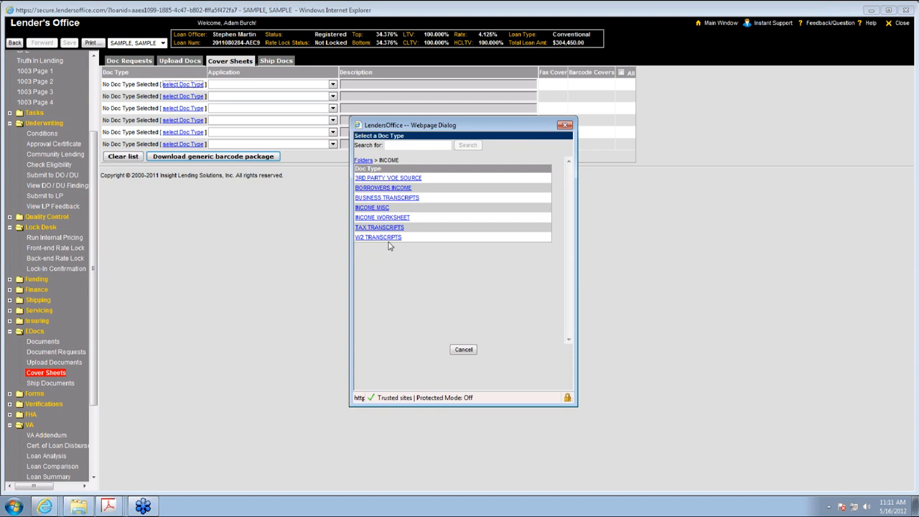
pyautogui.click(388, 188)
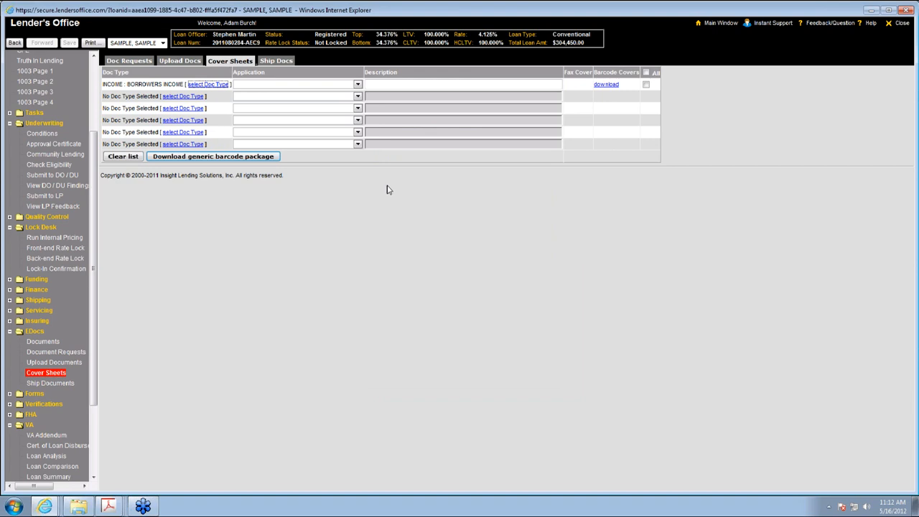
# Step: Download and open the Borrowers Income barcode cover sheet, and examine it down to the barcode at 100% zoom
pyautogui.click(605, 87)
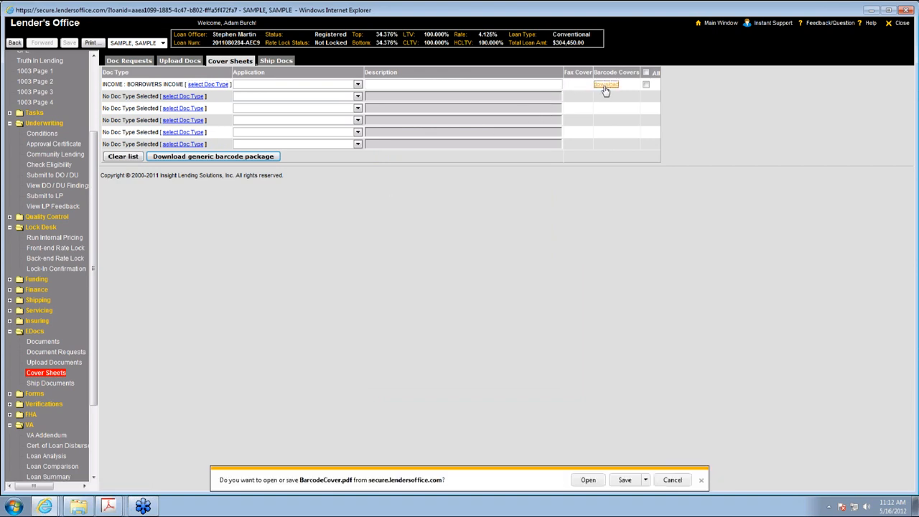
pyautogui.click(593, 482)
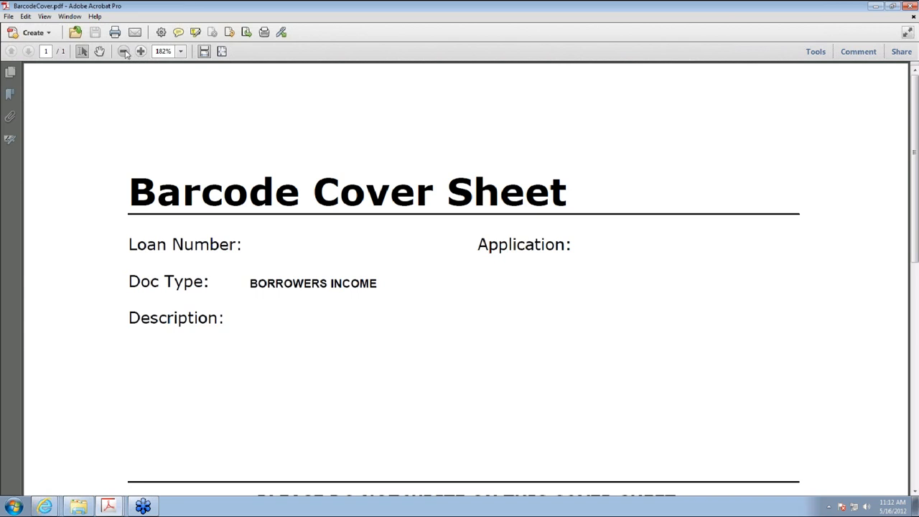
pyautogui.click(124, 52)
pyautogui.click(124, 51)
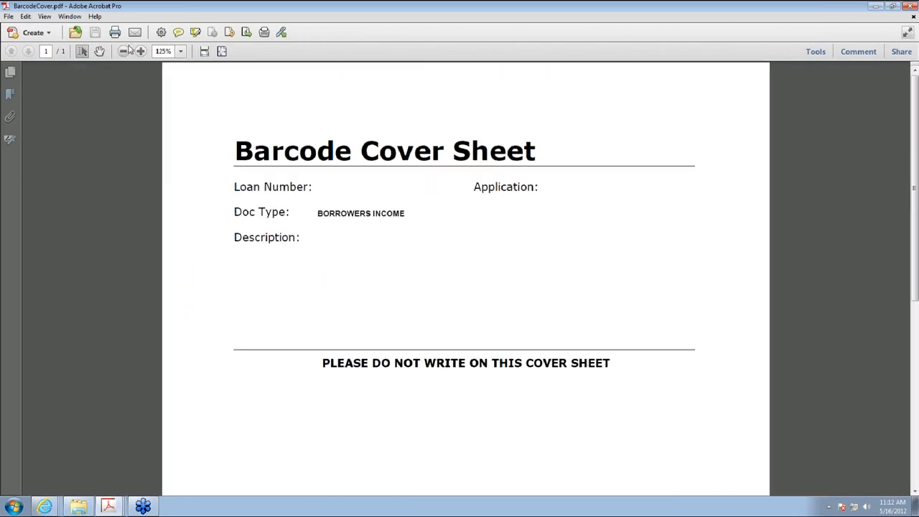
pyautogui.click(123, 52)
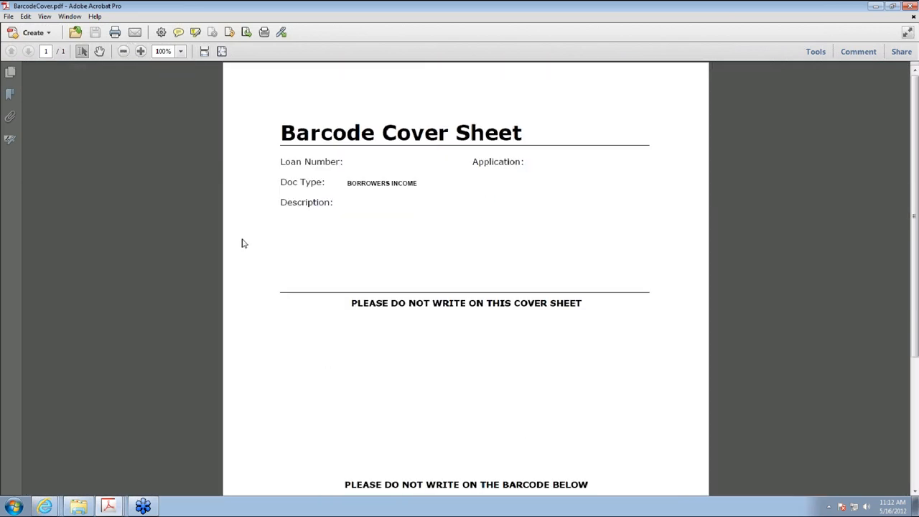
pyautogui.scroll(-5, 247, 252)
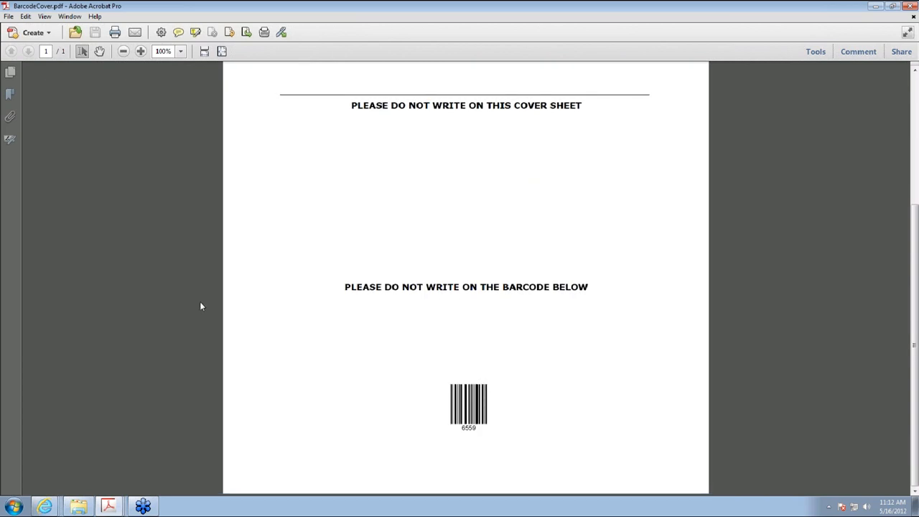
# Step: Switch back to Lender's Office and set the first row of the document upload page to be assigned by scanning barcodes
pyautogui.click(52, 506)
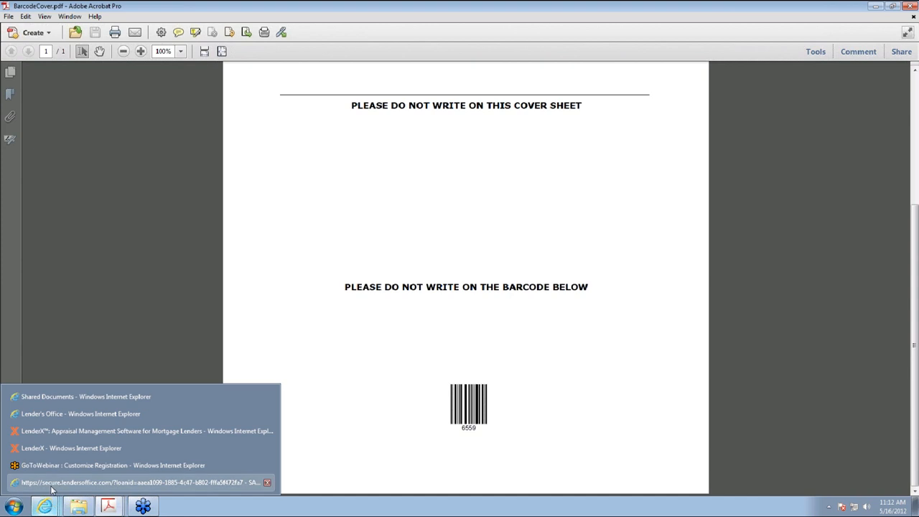
pyautogui.click(53, 482)
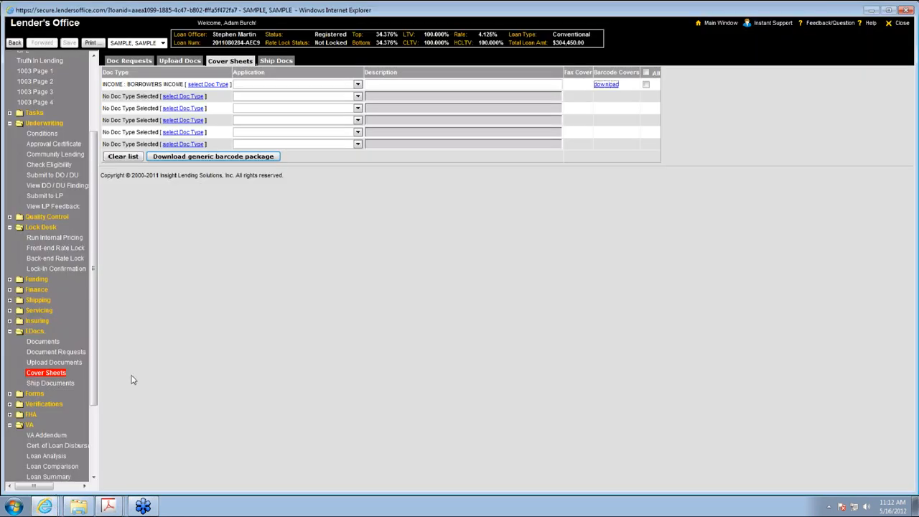
pyautogui.click(51, 364)
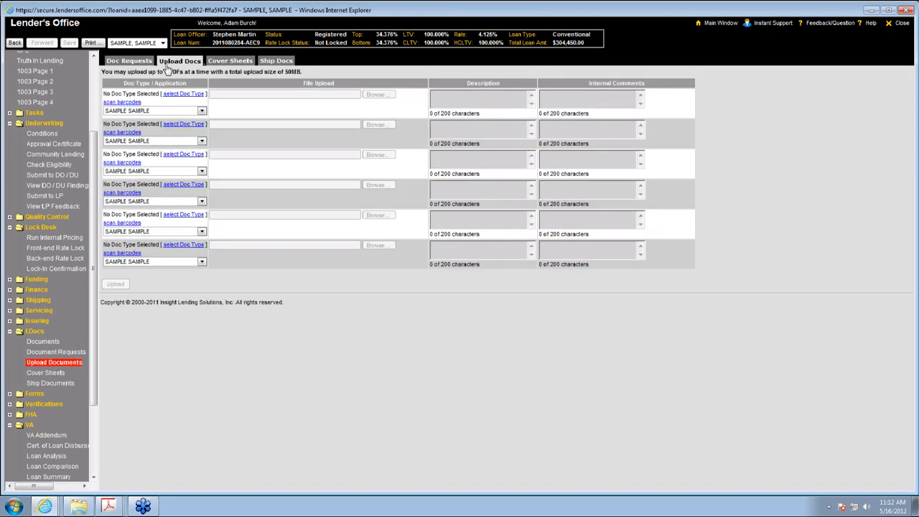
pyautogui.click(125, 103)
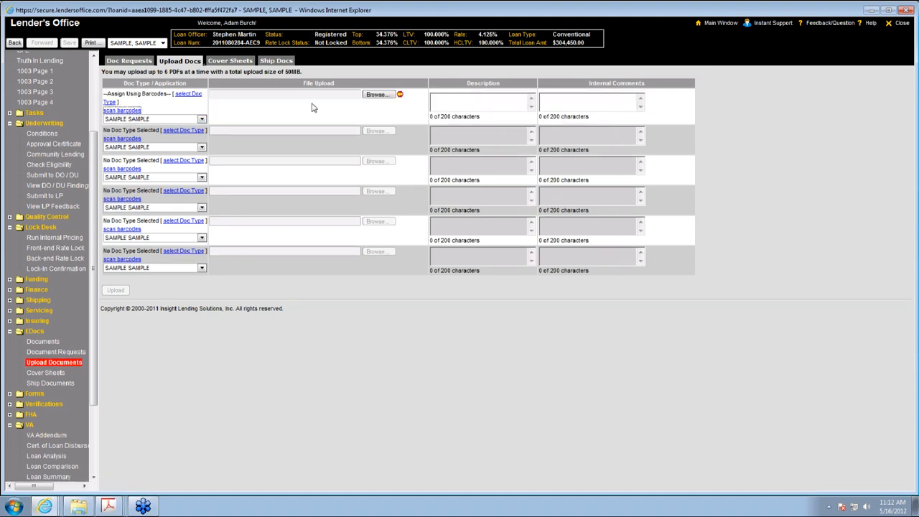
# Step: Attach the barcode file from the Paperless training folder to the first row and upload it
pyautogui.click(372, 97)
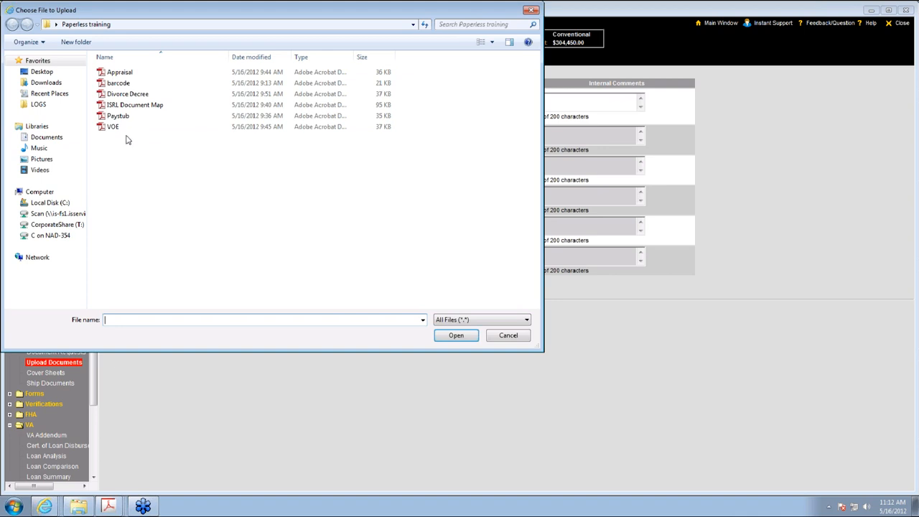
pyautogui.click(122, 86)
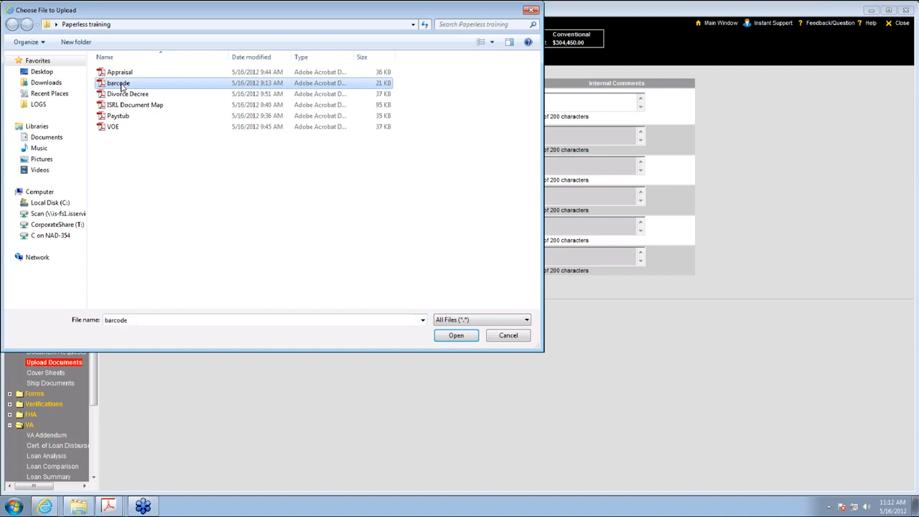
pyautogui.click(455, 335)
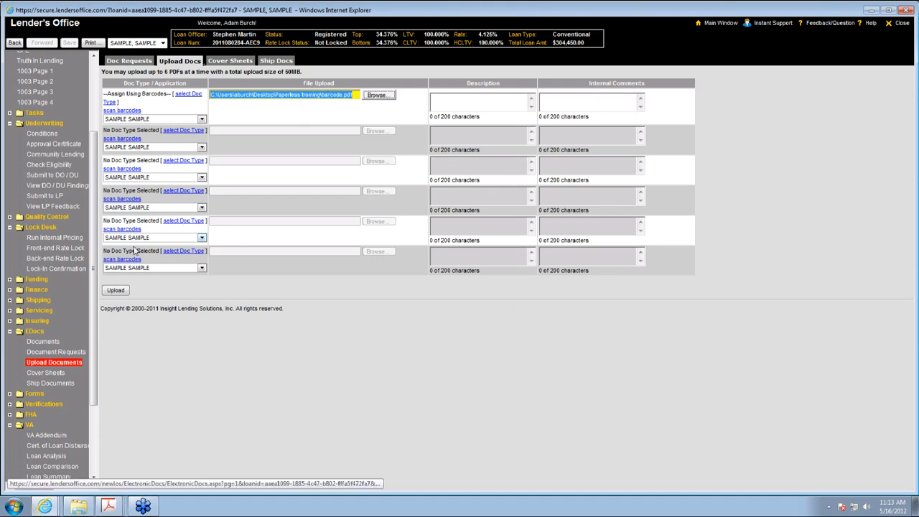
pyautogui.click(116, 291)
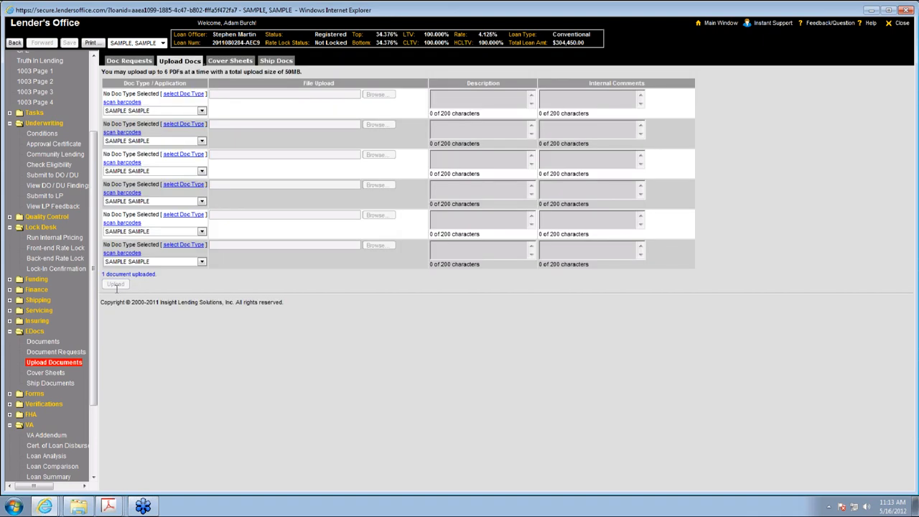
# Step: Open the loan's EDocs document list and reload the active documents by visiting the rejected/obsolete list and returning
pyautogui.click(43, 343)
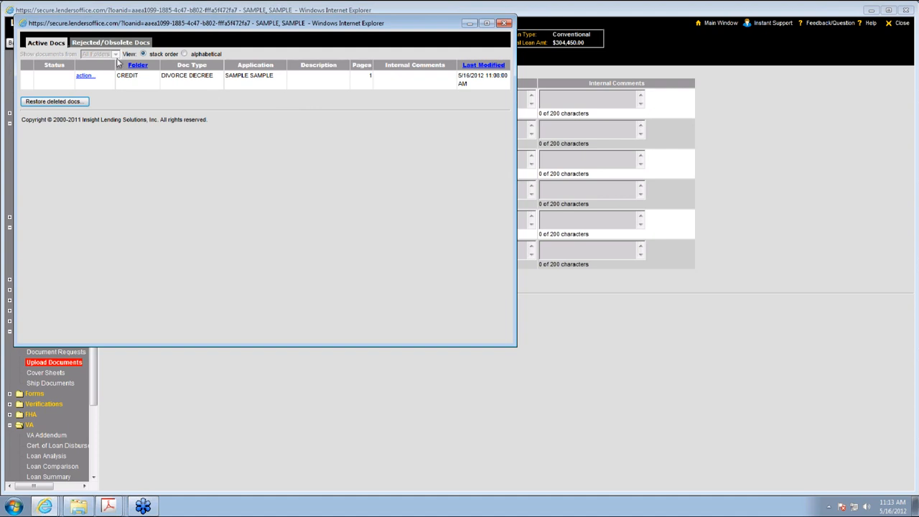
pyautogui.click(85, 45)
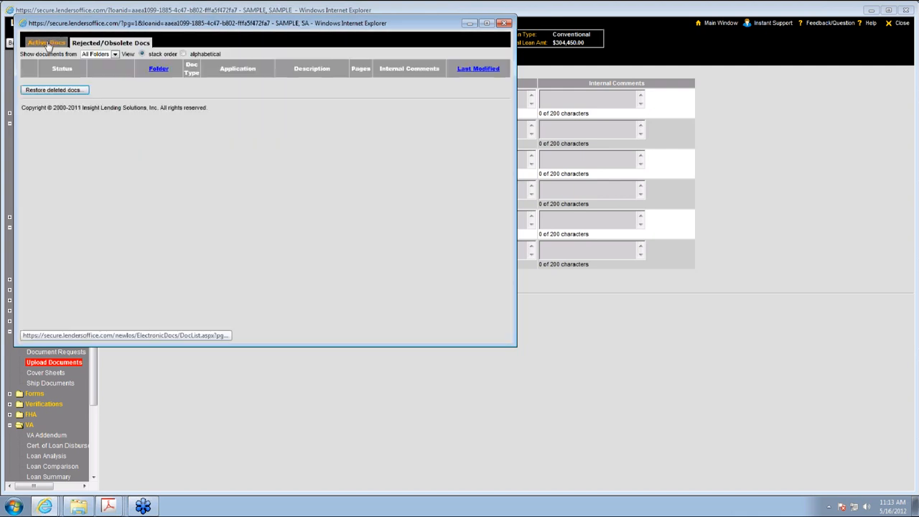
pyautogui.click(48, 45)
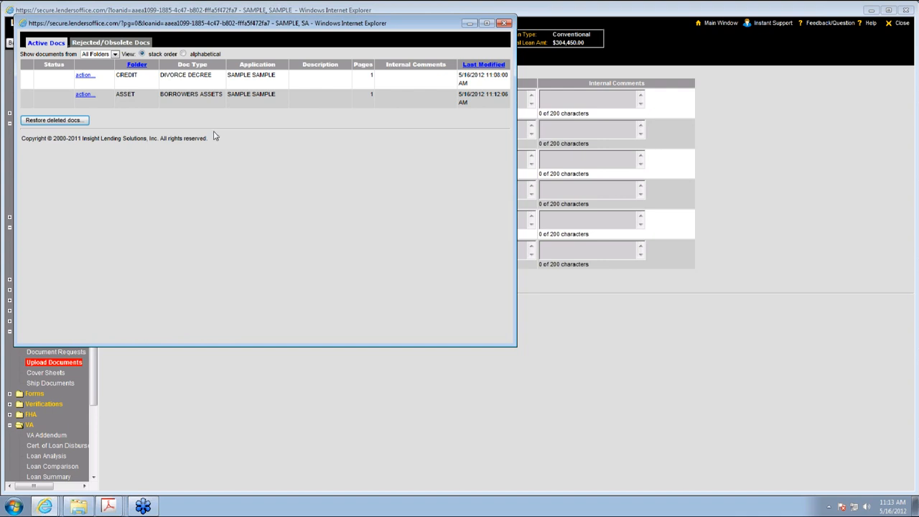
# Step: Open the PDF of the BORROWERS ASSETS document in the ASSET folder and examine its page at 150% zoom
pyautogui.click(86, 95)
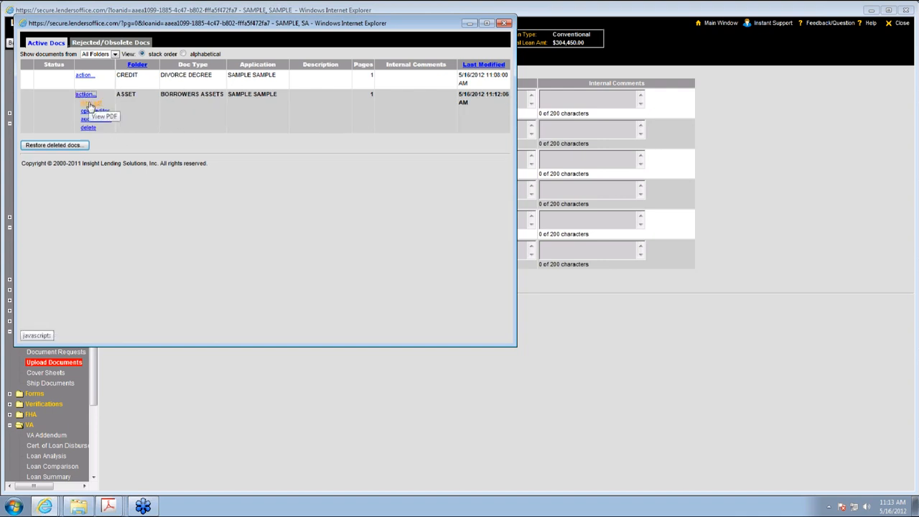
pyautogui.click(90, 104)
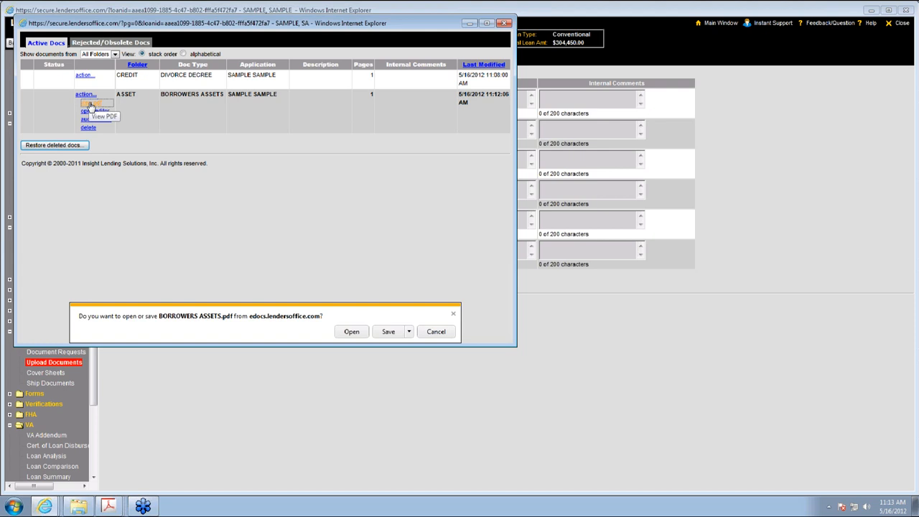
pyautogui.click(352, 334)
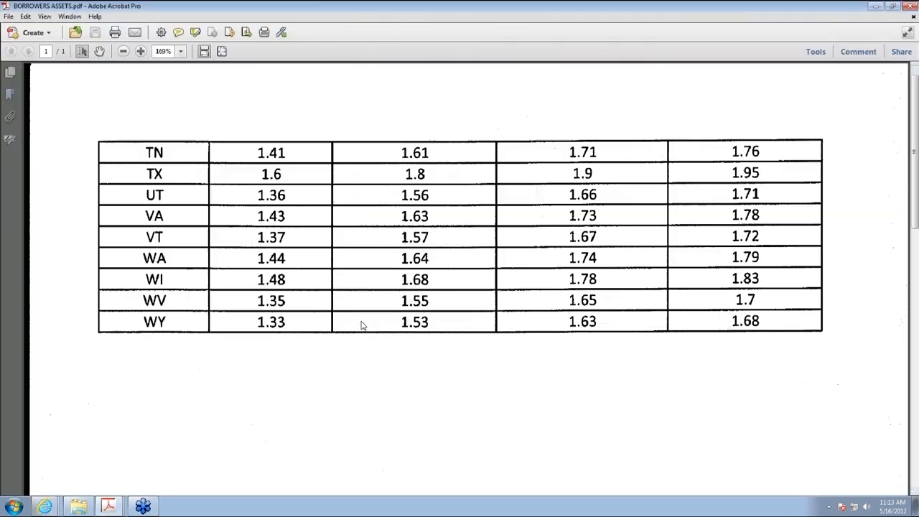
pyautogui.click(123, 51)
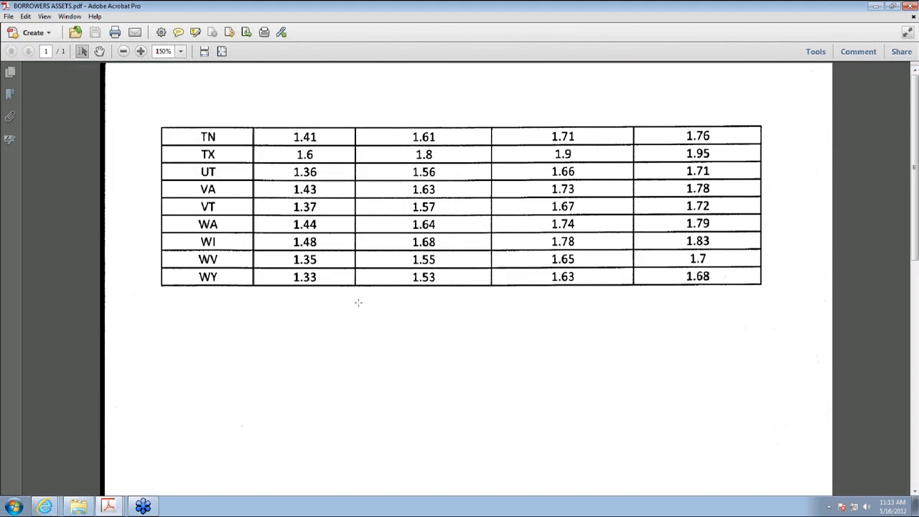
pyautogui.scroll(-1, 358, 302)
pyautogui.scroll(-3, 358, 302)
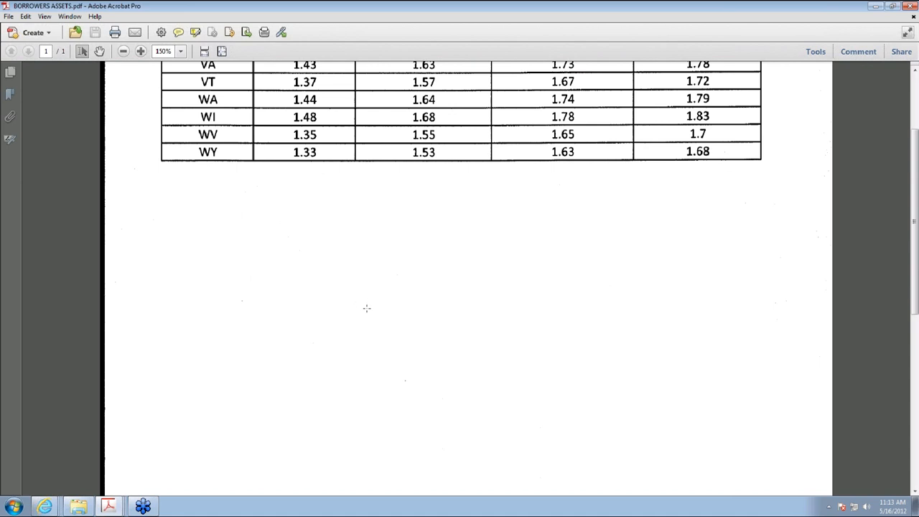
pyautogui.scroll(4, 366, 308)
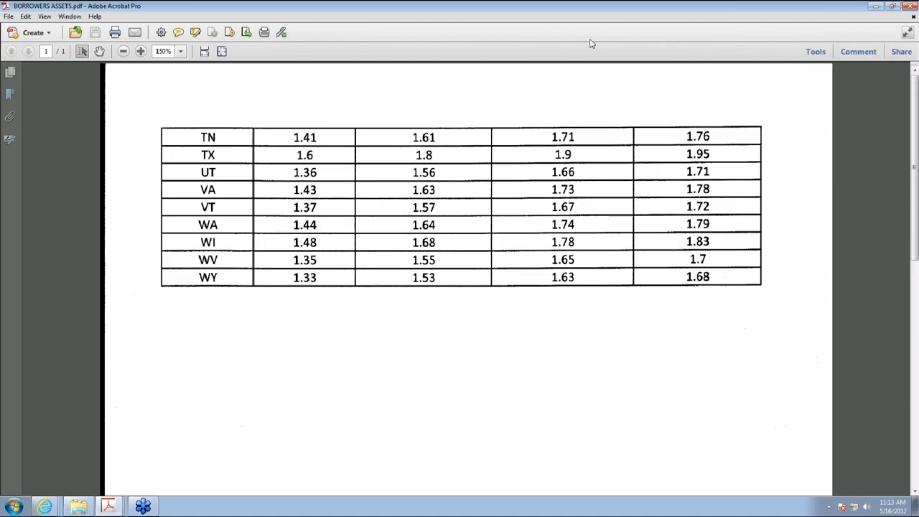
# Step: Open the original barcode PDF from the Paperless training folder on the Desktop
pyautogui.click(58, 507)
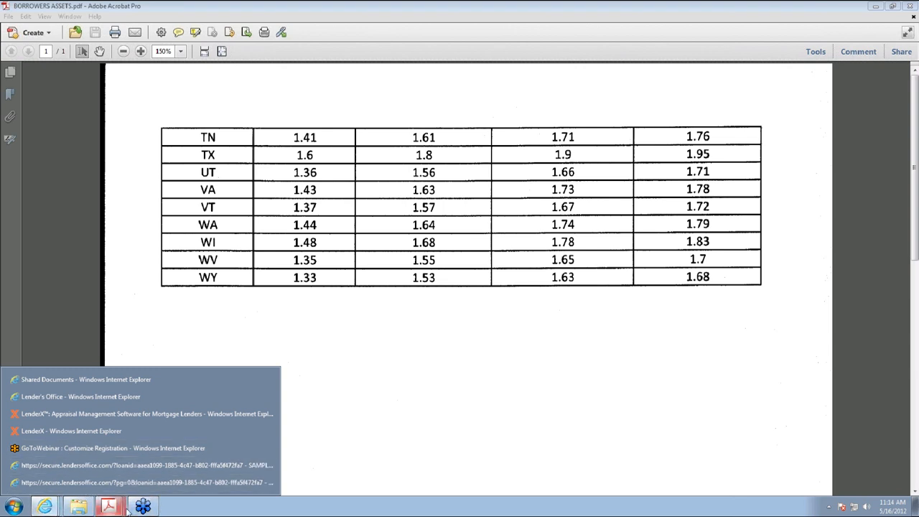
pyautogui.click(79, 506)
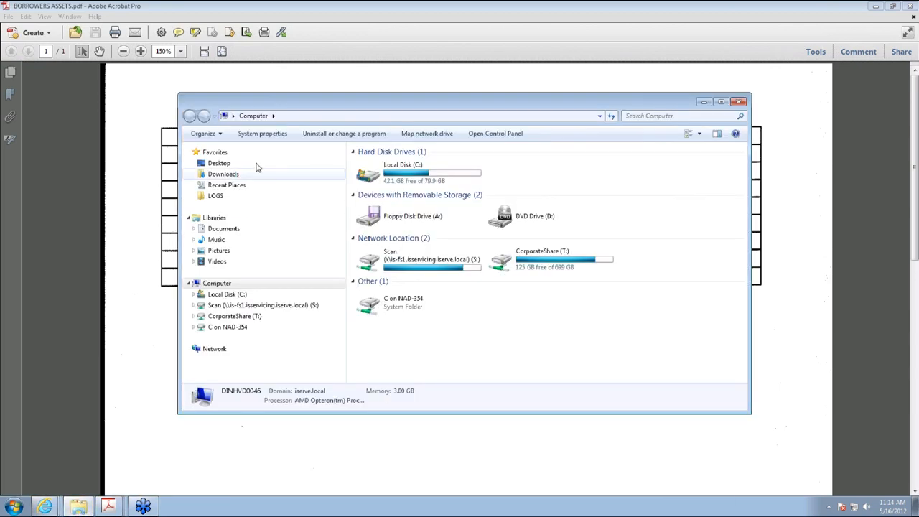
pyautogui.click(219, 166)
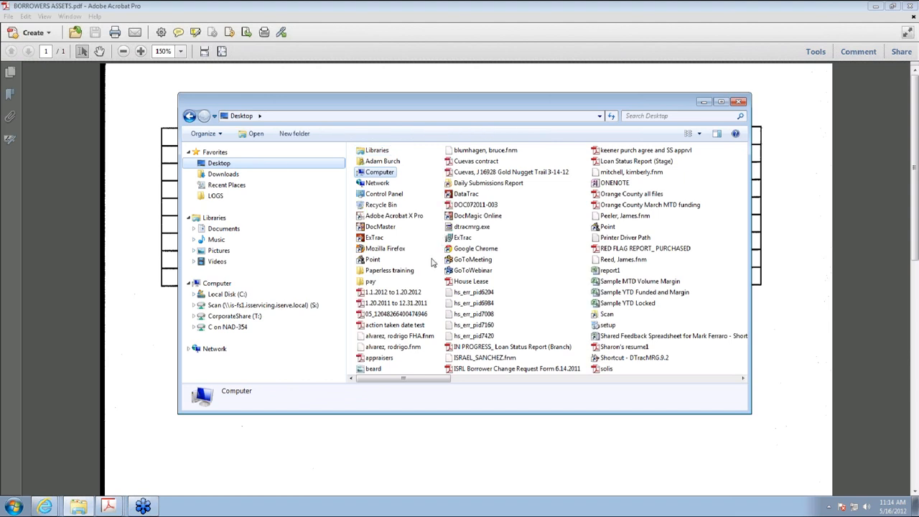
pyautogui.click(393, 270)
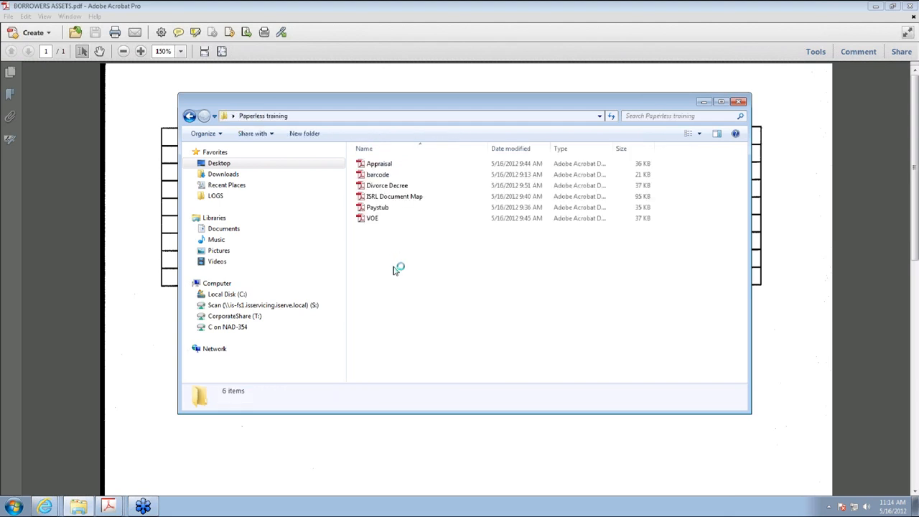
pyautogui.click(390, 177)
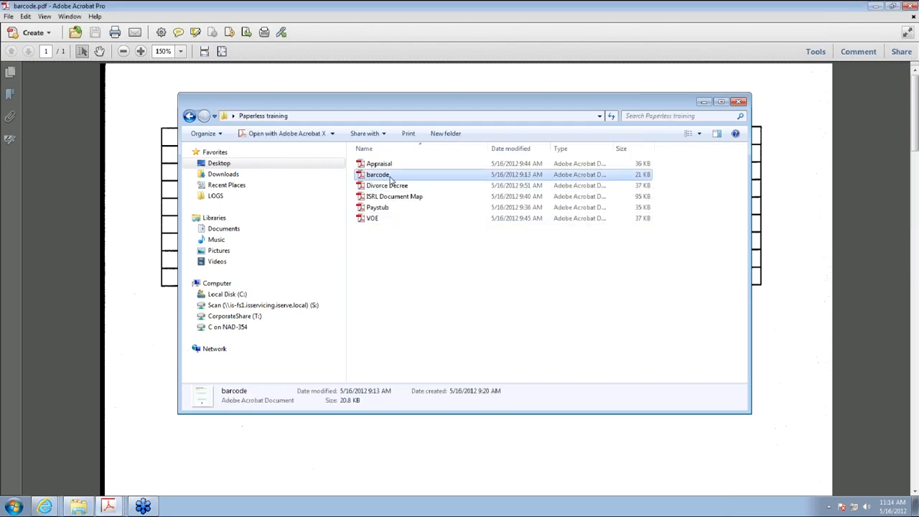
# Step: View the barcode PDF at 67.6% zoom and compare its cover sheet page with the document page behind it
pyautogui.click(124, 52)
pyautogui.click(123, 52)
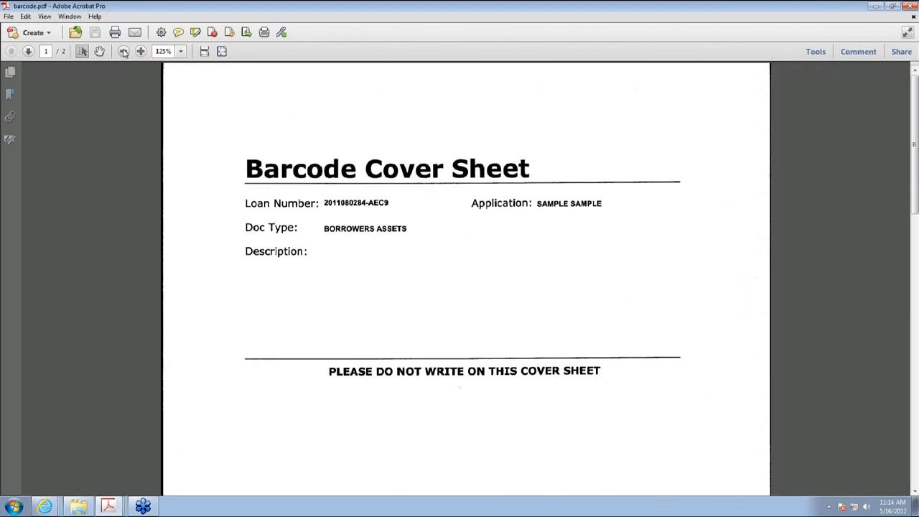
pyautogui.click(123, 52)
pyautogui.click(124, 52)
pyautogui.click(123, 52)
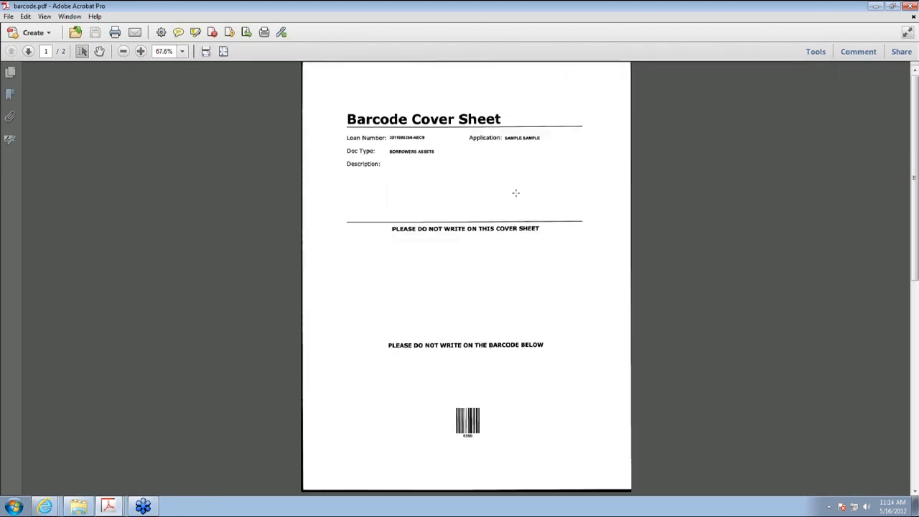
pyautogui.click(30, 53)
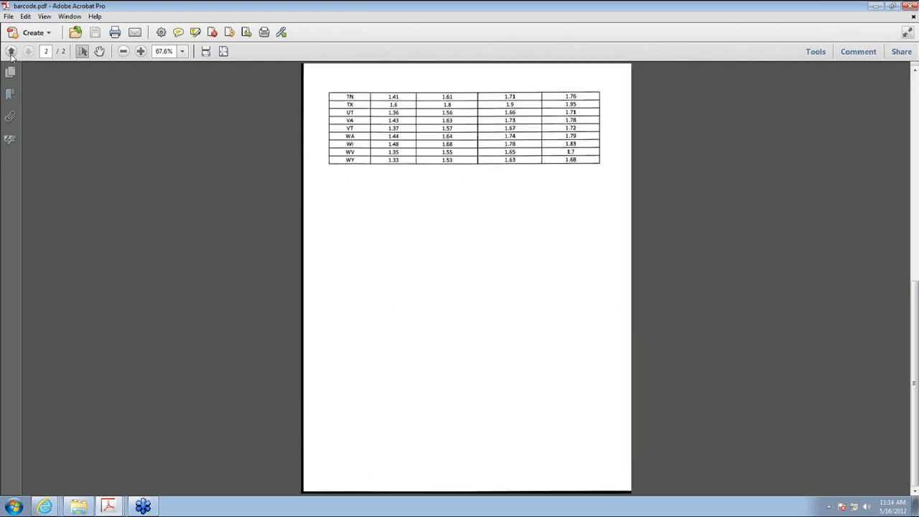
pyautogui.click(11, 53)
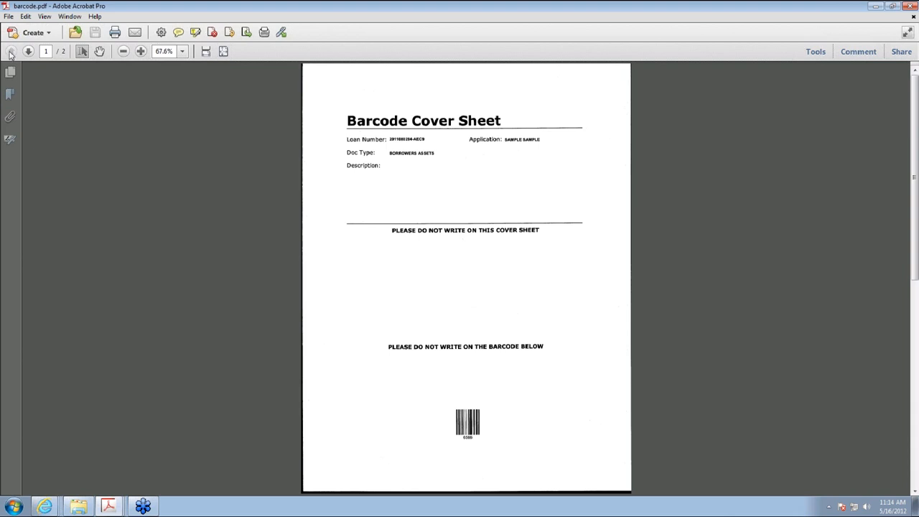
pyautogui.click(29, 53)
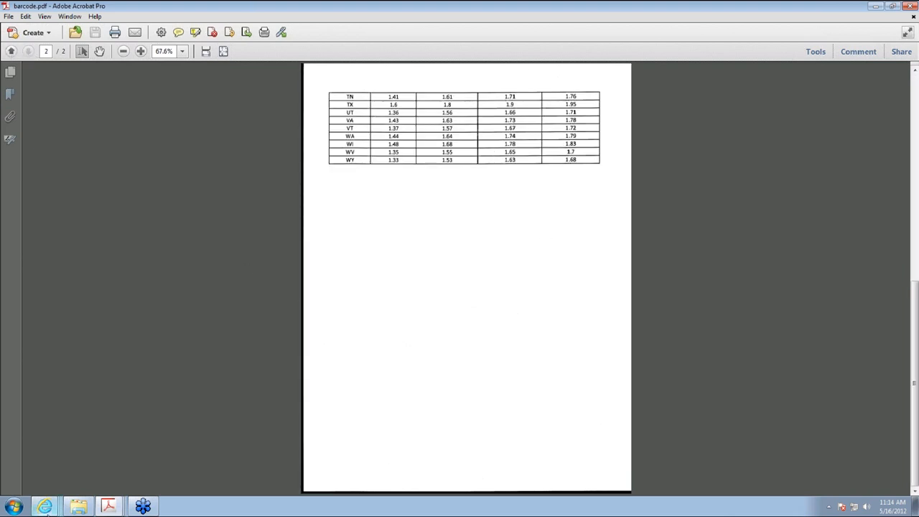
# Step: Switch back to the SAMPLE loan window in Lender's Office
pyautogui.moveTo(44, 507)
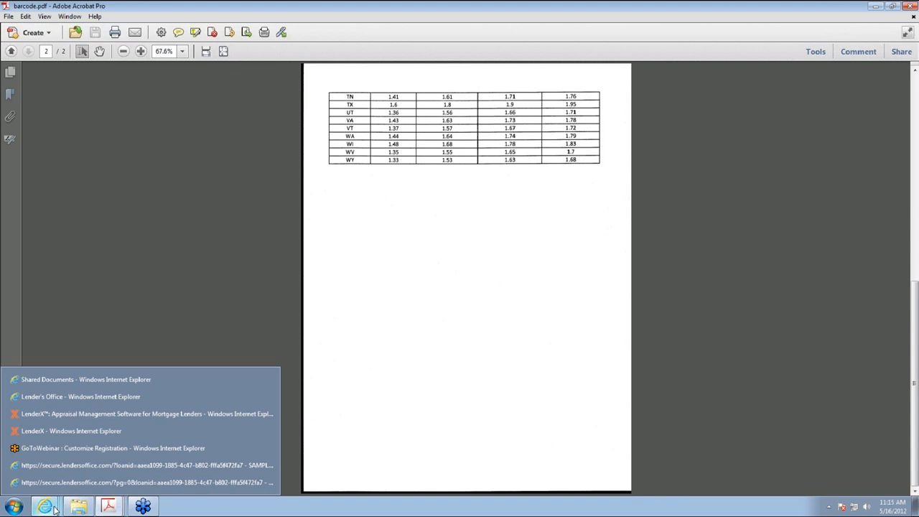
pyautogui.click(143, 507)
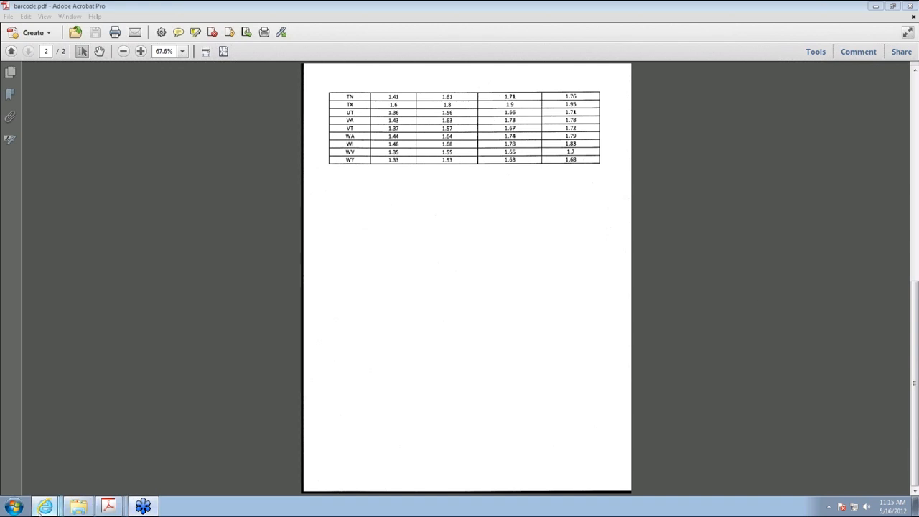
pyautogui.click(76, 466)
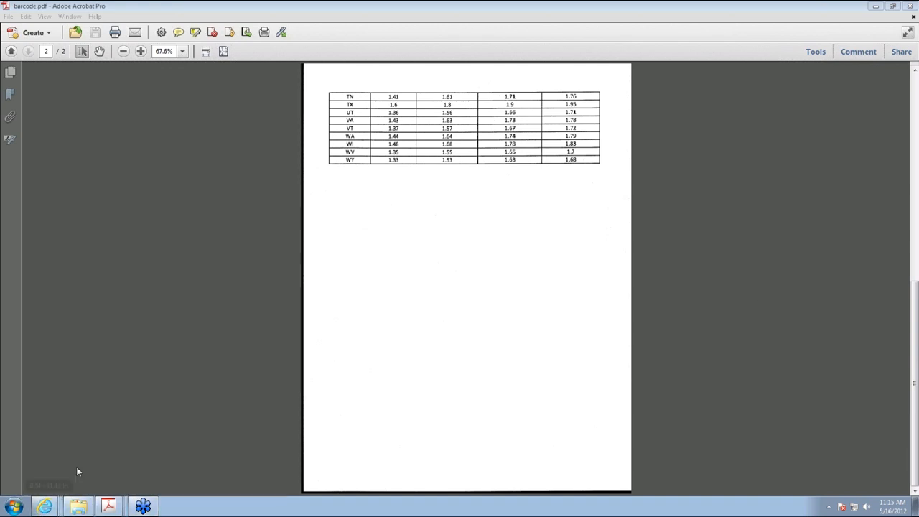